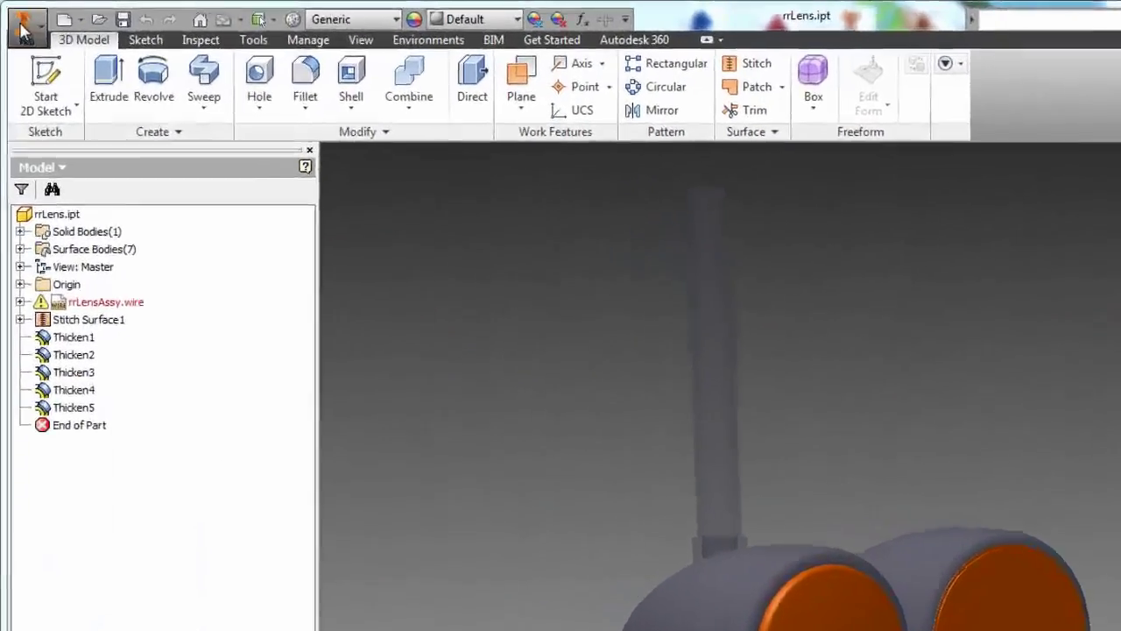
# Step: Open the Workflow Manager settings for the '3ds Max Design as Solids' workflow
pyautogui.click(17, 16)
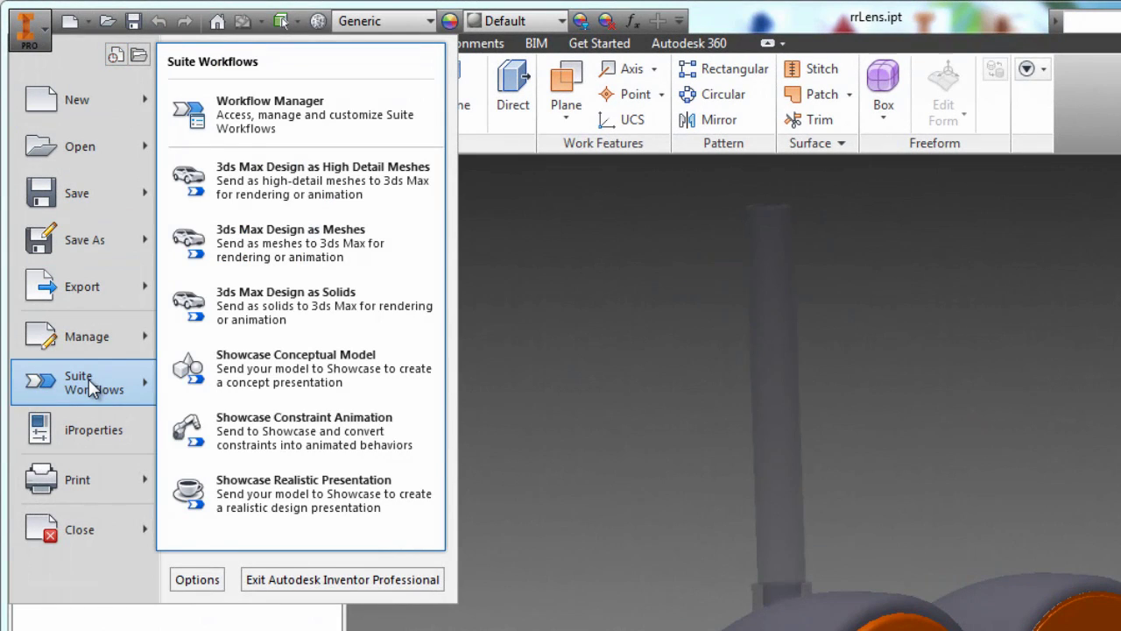
pyautogui.moveTo(83, 382)
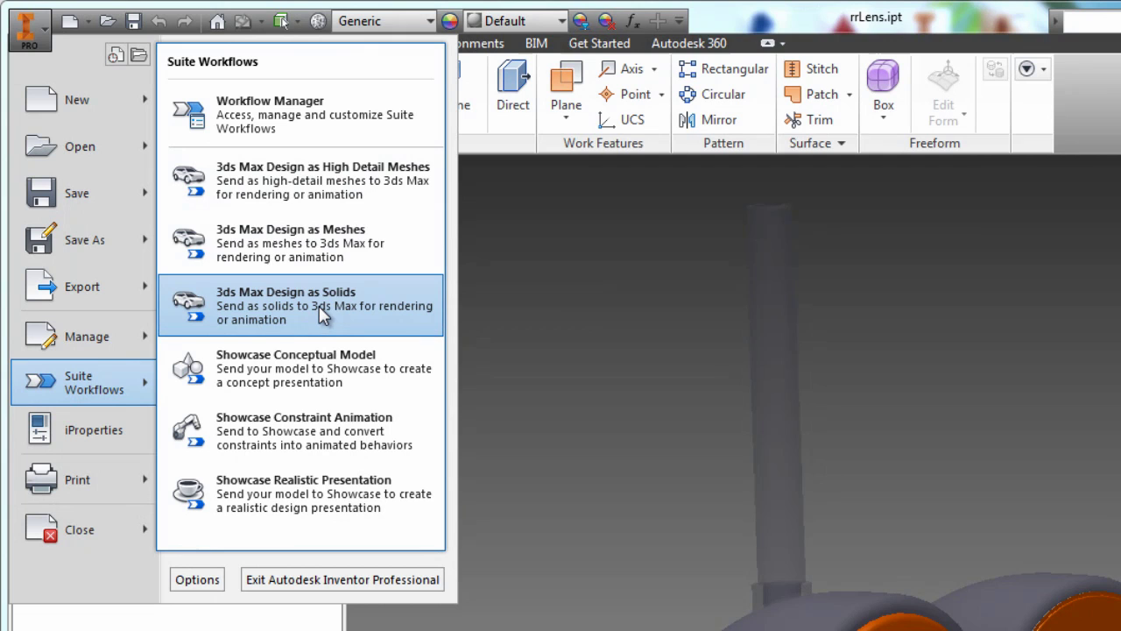
pyautogui.click(321, 109)
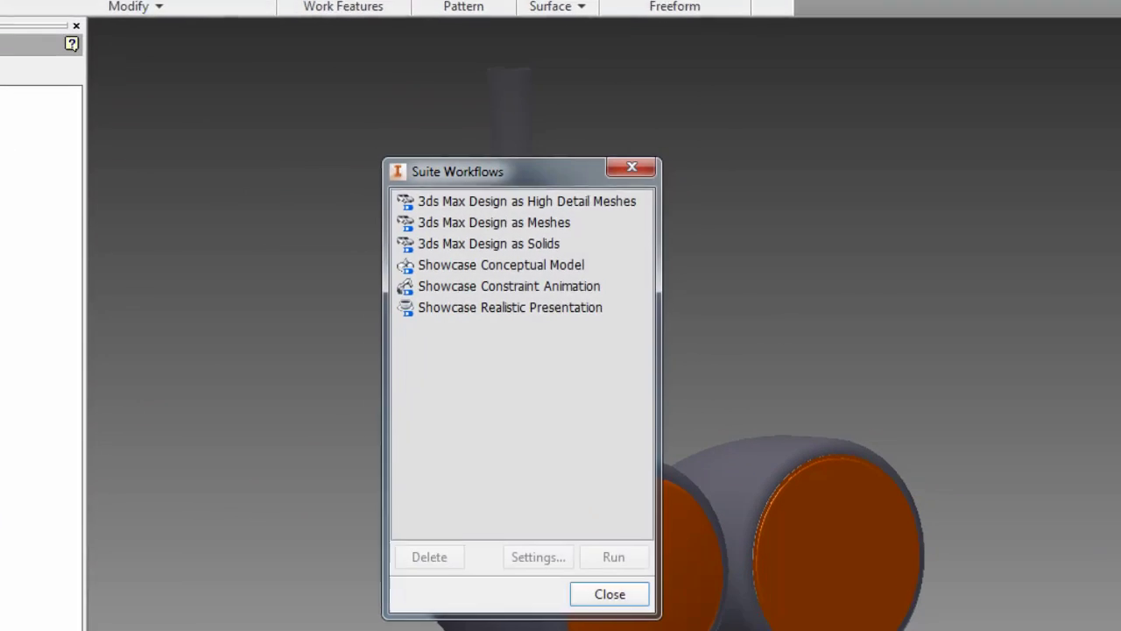
pyautogui.click(405, 220)
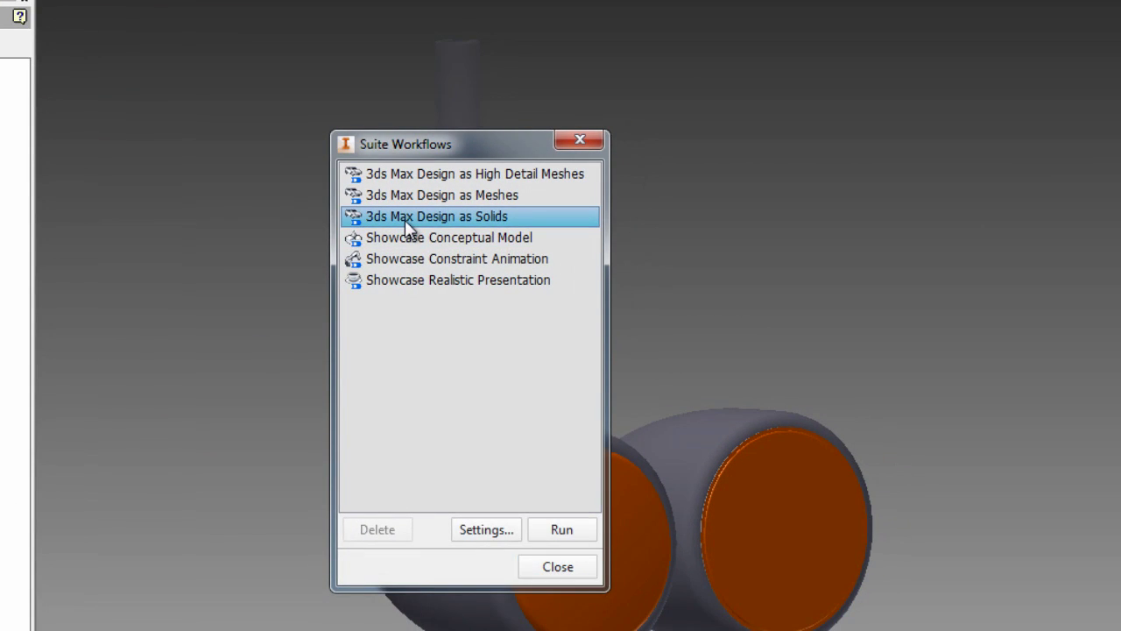
pyautogui.click(486, 530)
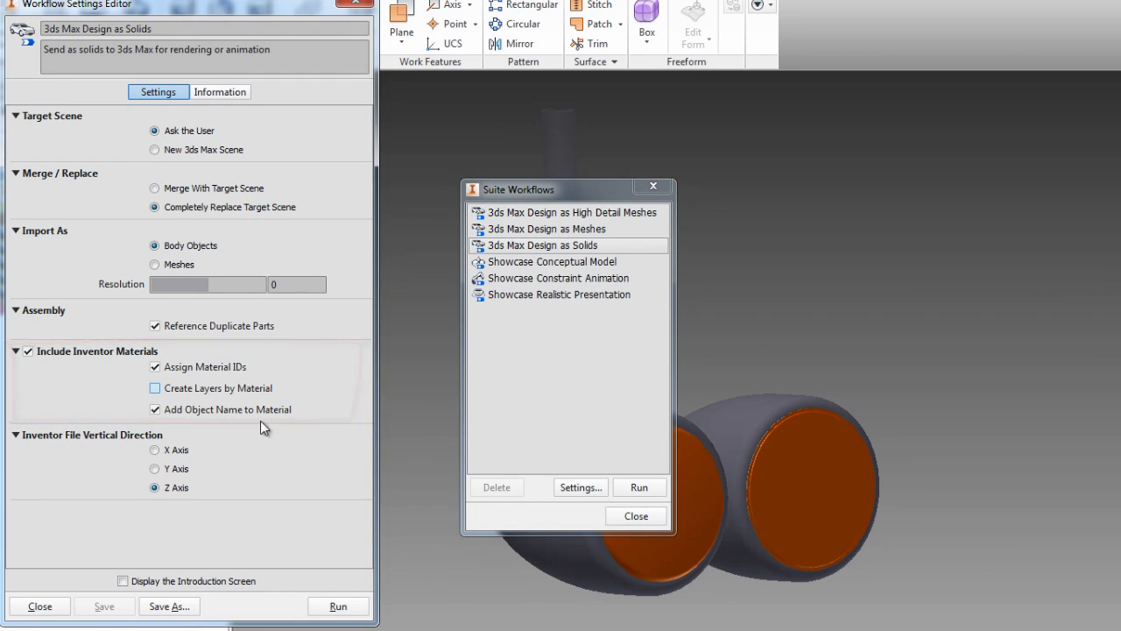
# Step: Set the Inventor file vertical direction to Y Axis and run the solids export
pyautogui.click(175, 471)
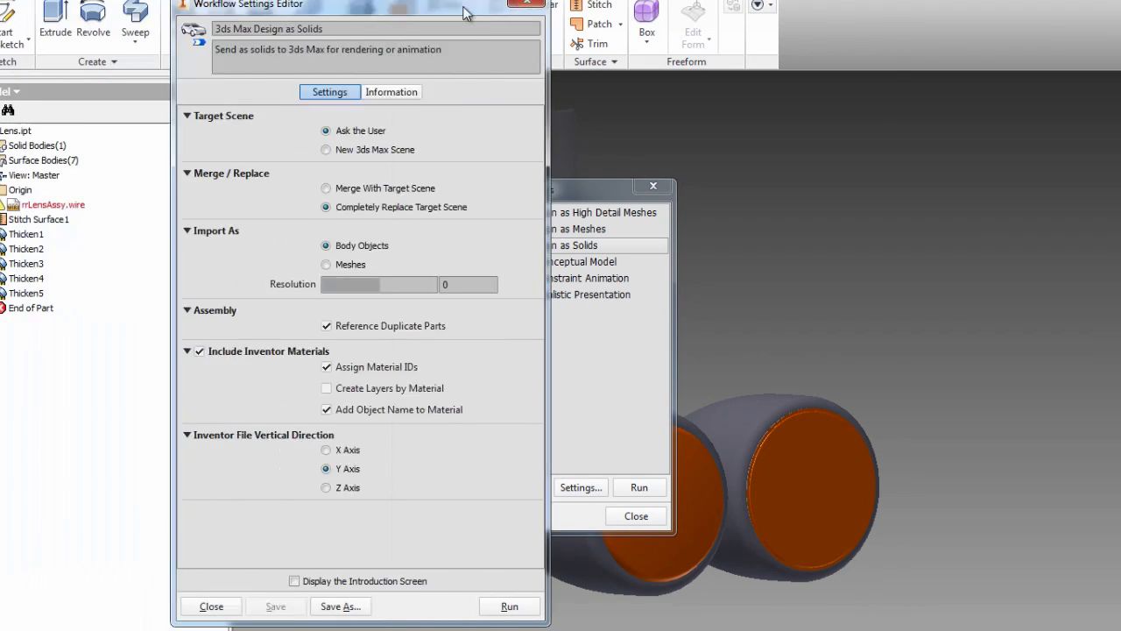
pyautogui.moveTo(234, 7); pyautogui.dragTo(752, 7)
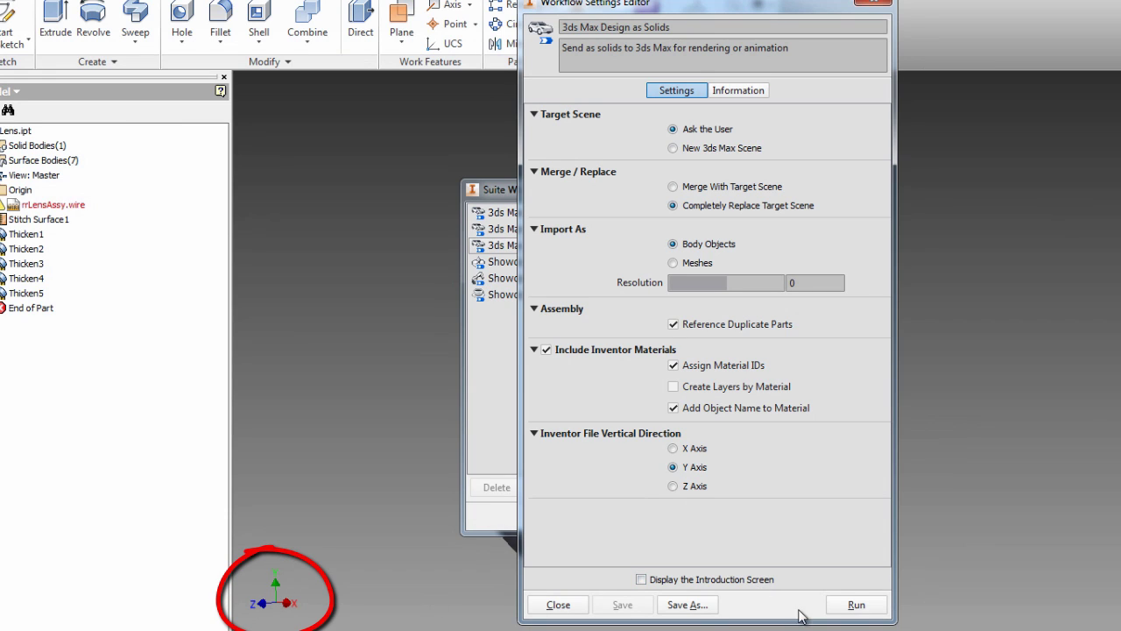
pyautogui.click(856, 604)
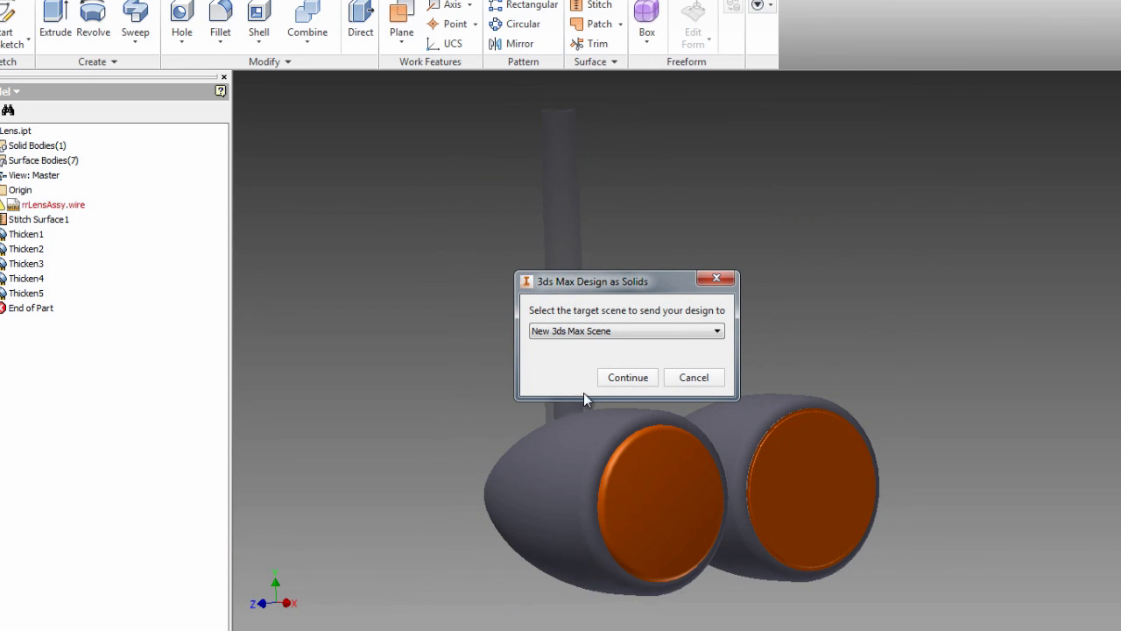
# Step: Send the lens into a new 3ds Max scene and close the Welcome to 3ds Max dialog
pyautogui.click(625, 378)
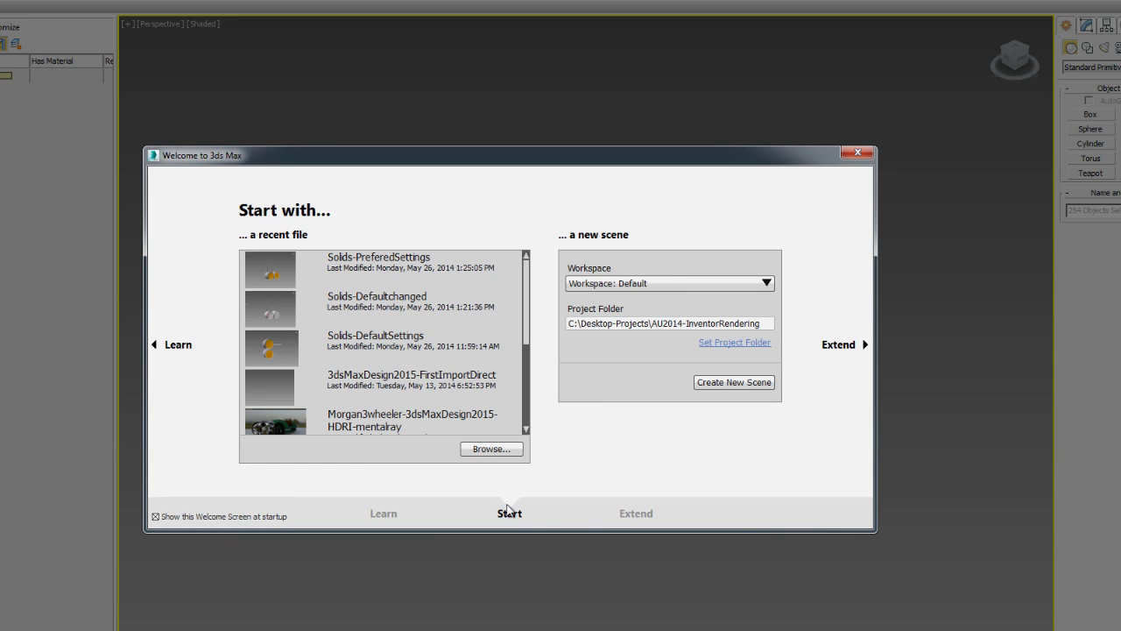
pyautogui.click(857, 155)
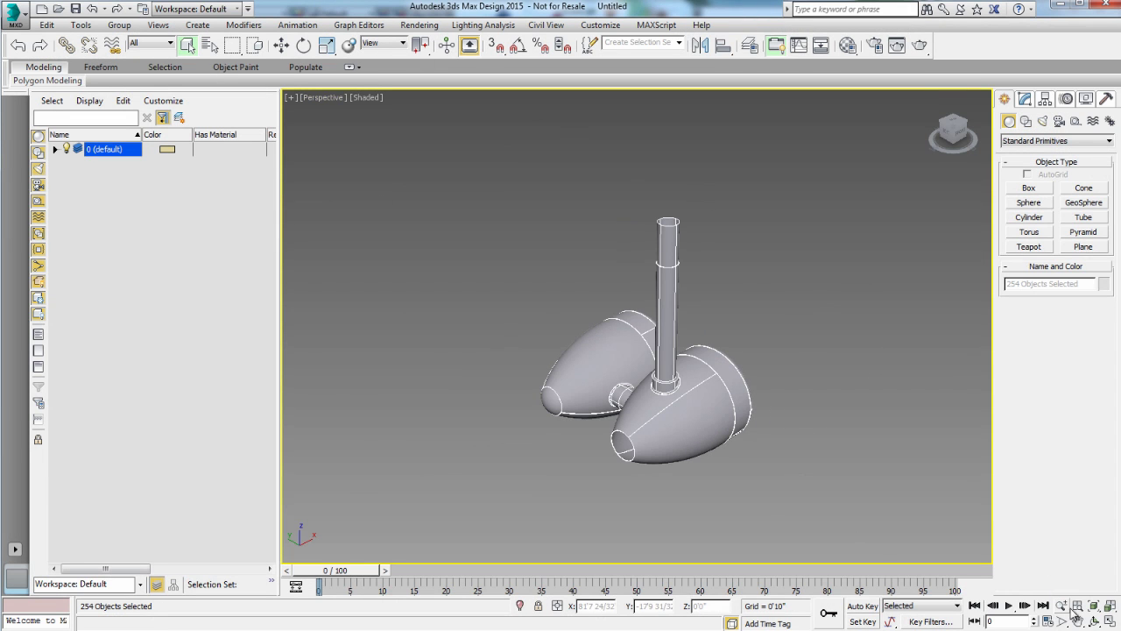
# Step: Orbit toward the orange lens faces, and expand then collapse layer 0 in the Scene Explorer
pyautogui.click(1095, 621)
pyautogui.moveTo(665, 407); pyautogui.dragTo(589, 342)
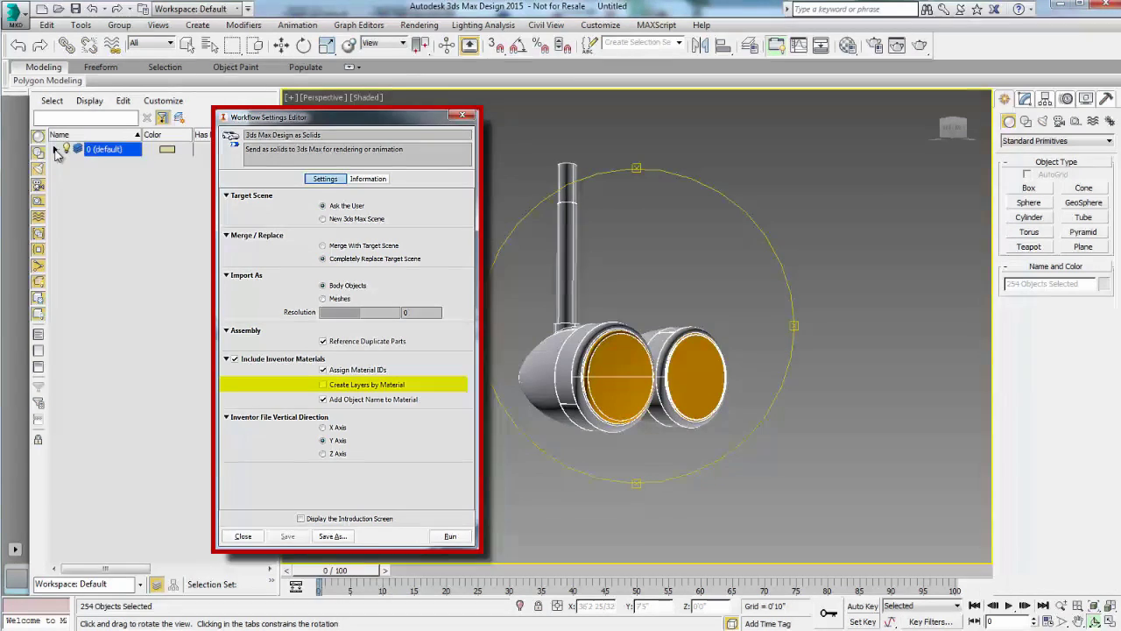
pyautogui.click(55, 150)
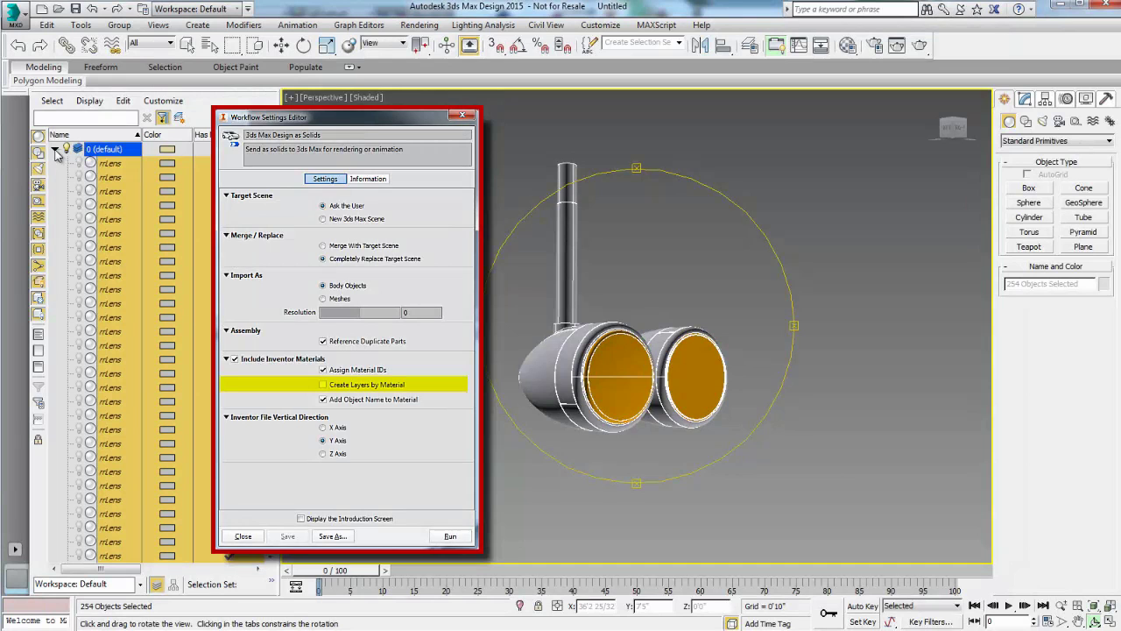
pyautogui.click(55, 150)
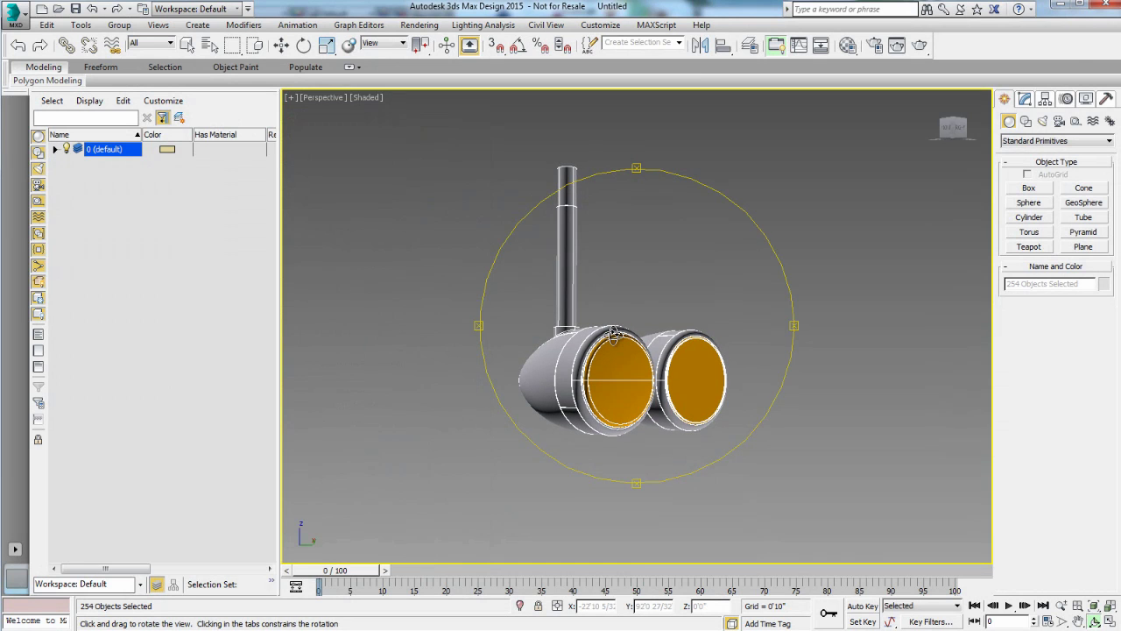
# Step: Zoom in and orbit until both orange lens discs face the camera
pyautogui.scroll(3, 613, 338)
pyautogui.moveTo(613, 337)
pyautogui.mouseDown()
pyautogui.moveTo(613, 381)
pyautogui.moveTo(626, 261)
pyautogui.mouseUp()
pyautogui.moveTo(631, 335)
pyautogui.mouseDown()
pyautogui.moveTo(575, 335)
pyautogui.moveTo(630, 337)
pyautogui.mouseUp()
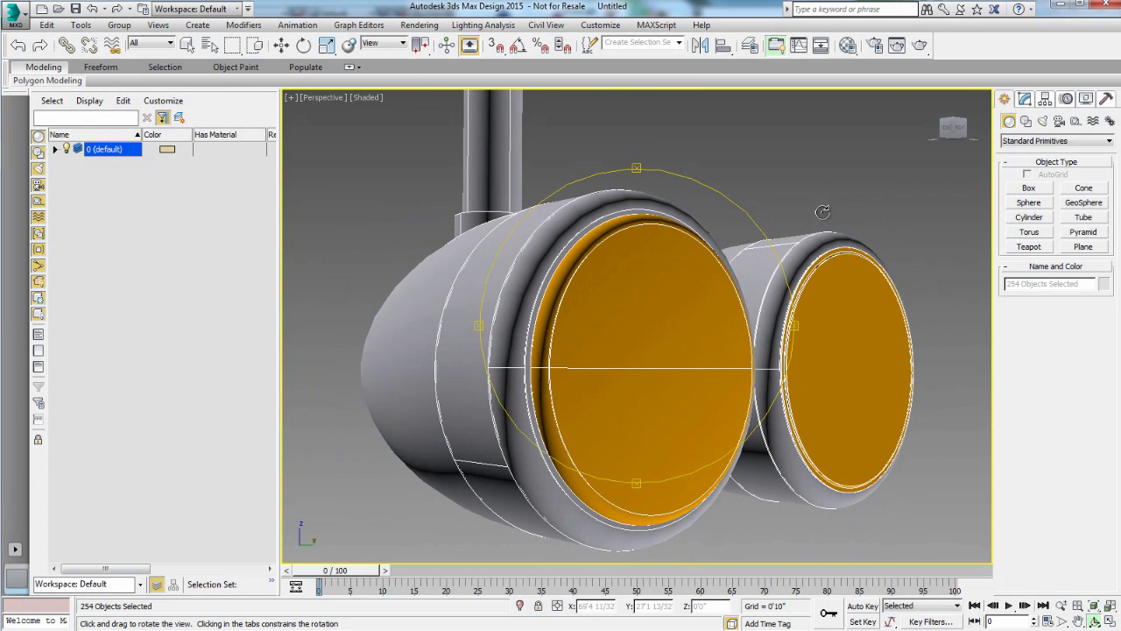
# Step: Load black velvet, light orange plastic, and Materials #35, #46 and #57 into Material Editor slots
pyautogui.press('m')
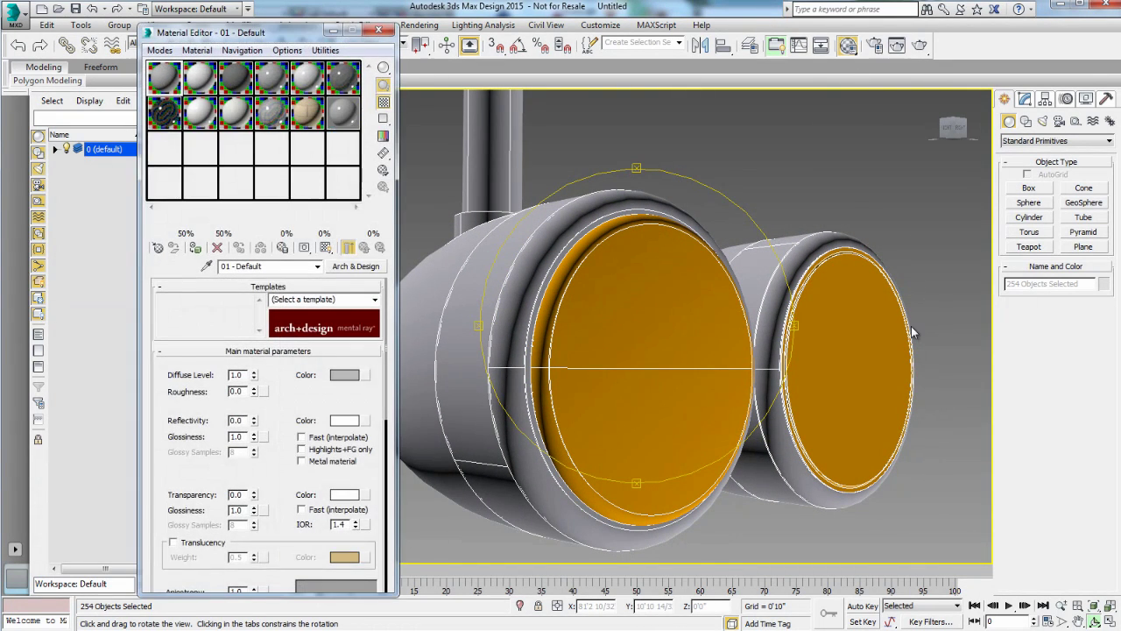
pyautogui.click(159, 249)
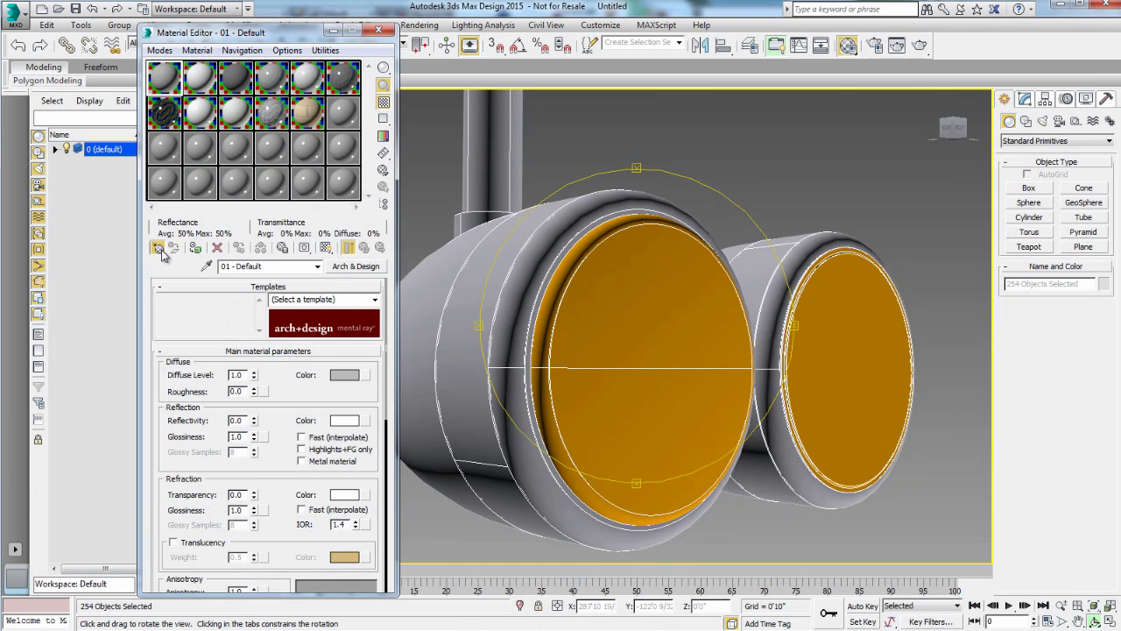
pyautogui.doubleClick(521, 288)
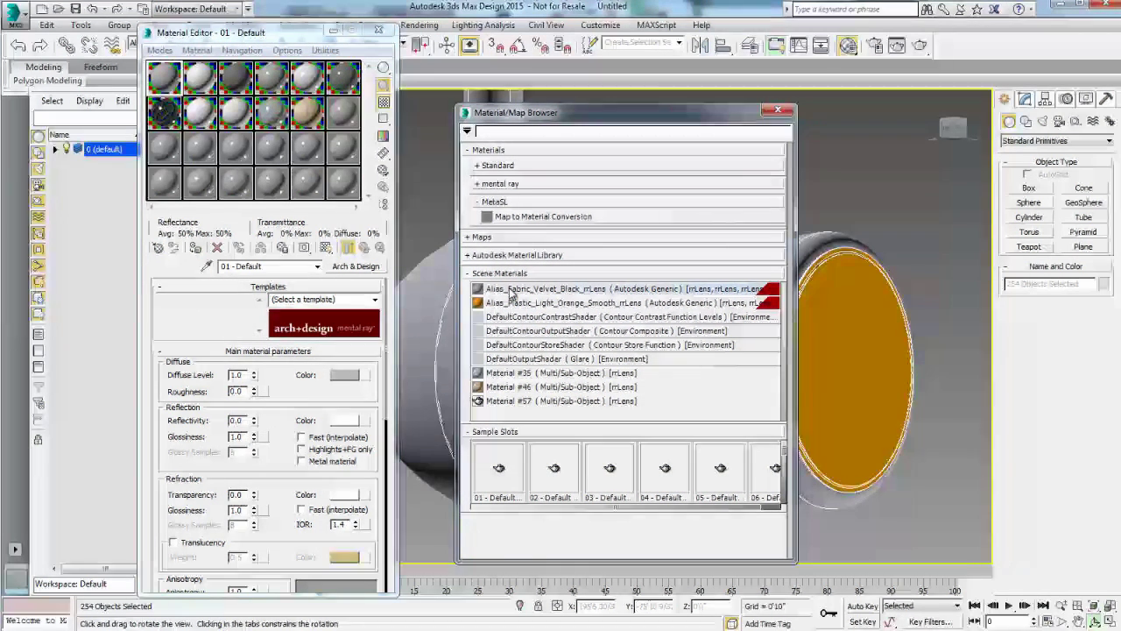
pyautogui.doubleClick(526, 303)
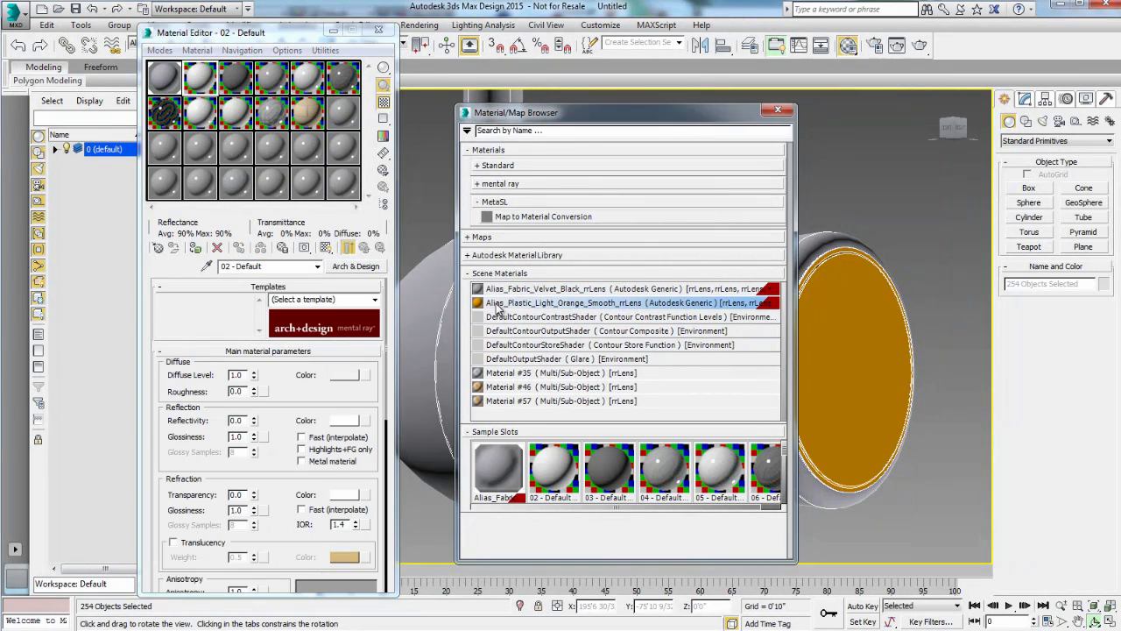
pyautogui.doubleClick(561, 372)
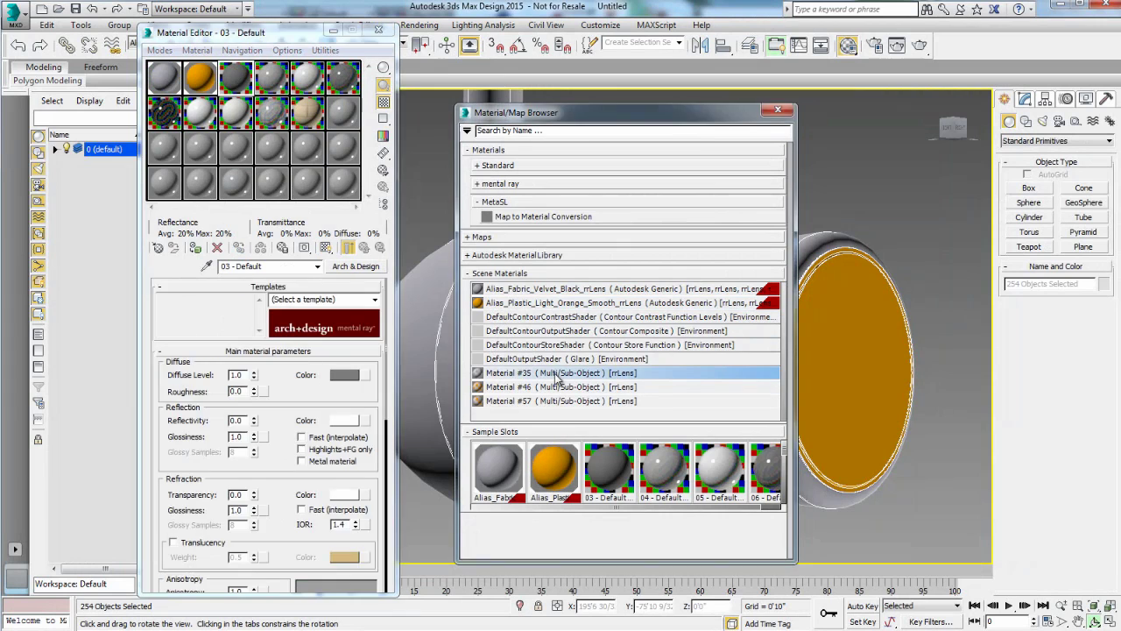
pyautogui.doubleClick(575, 388)
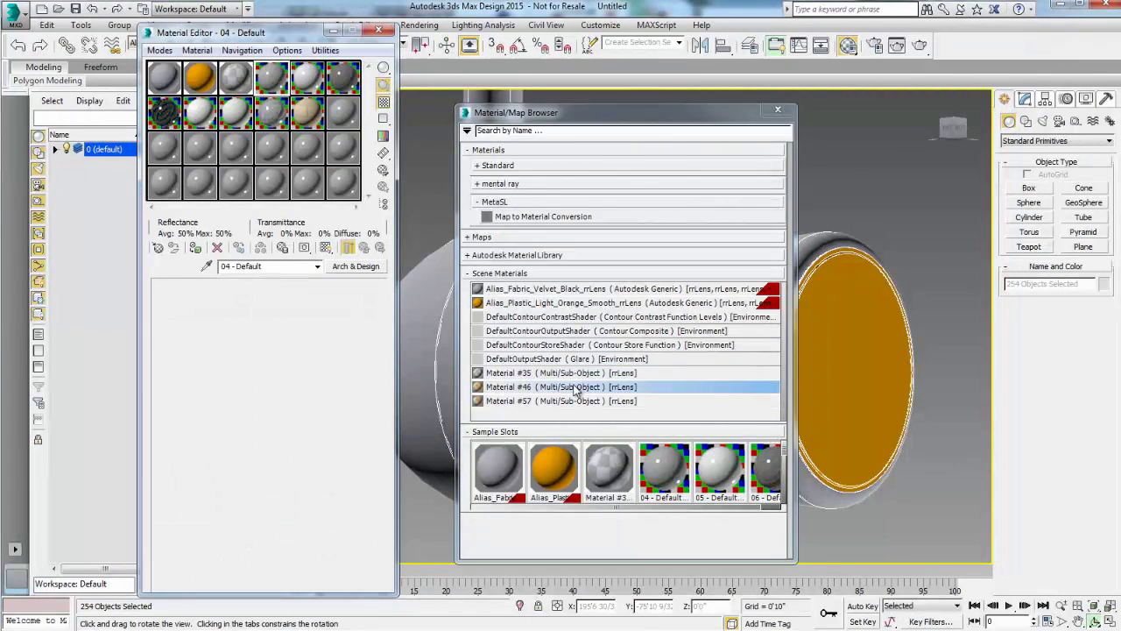
pyautogui.doubleClick(550, 400)
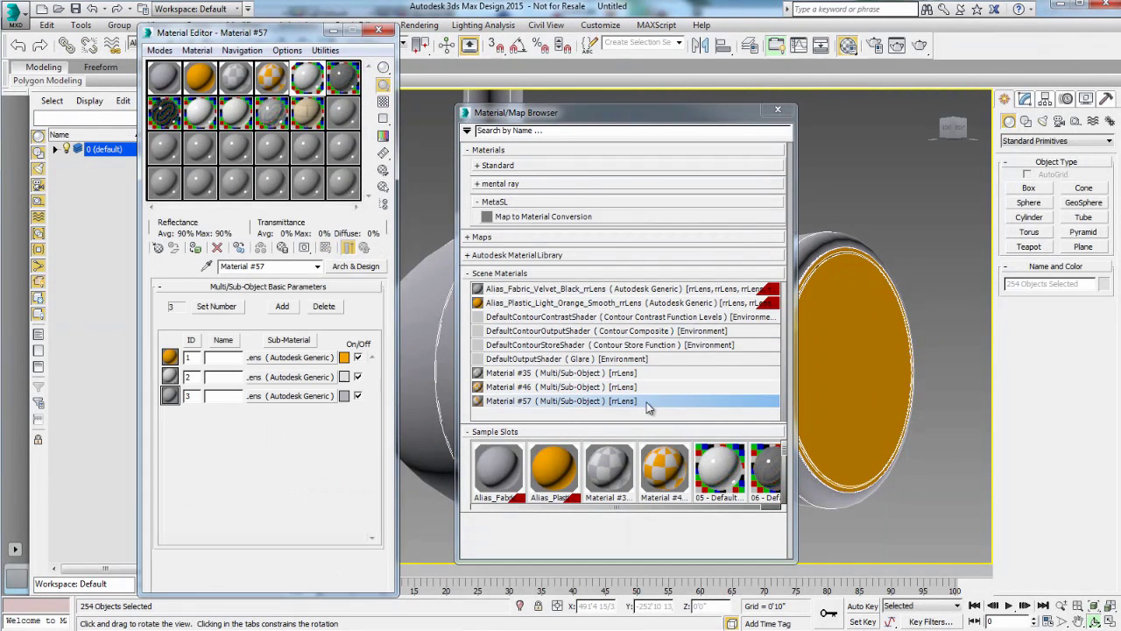
pyautogui.click(772, 112)
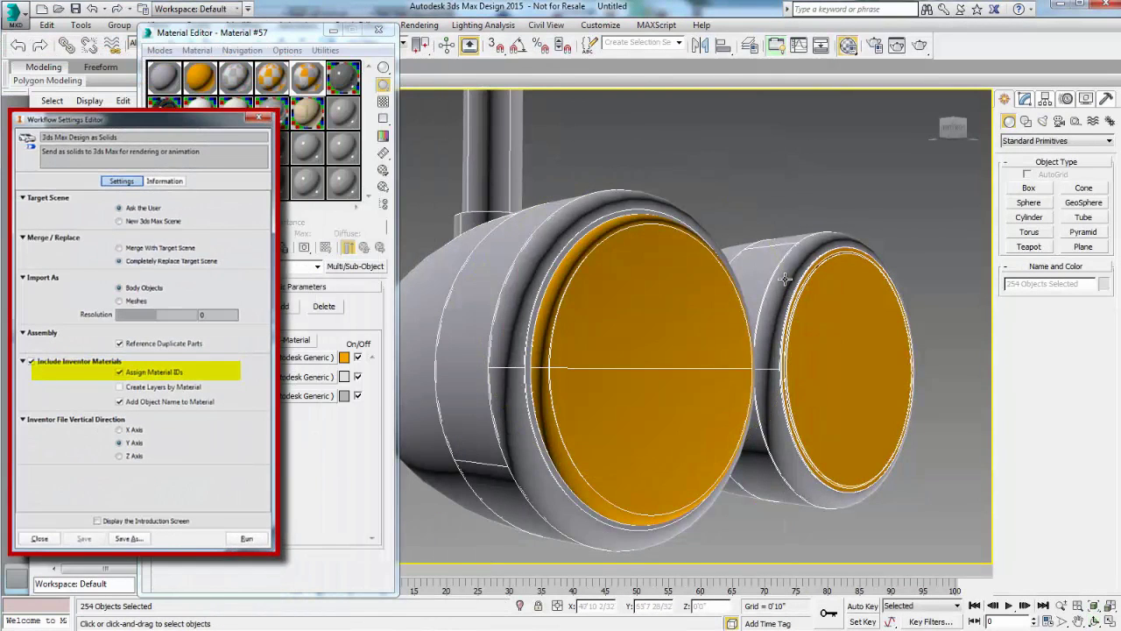
# Step: Select a lens body and switch to its Face sub-object level in the Modify panel
pyautogui.click(785, 279)
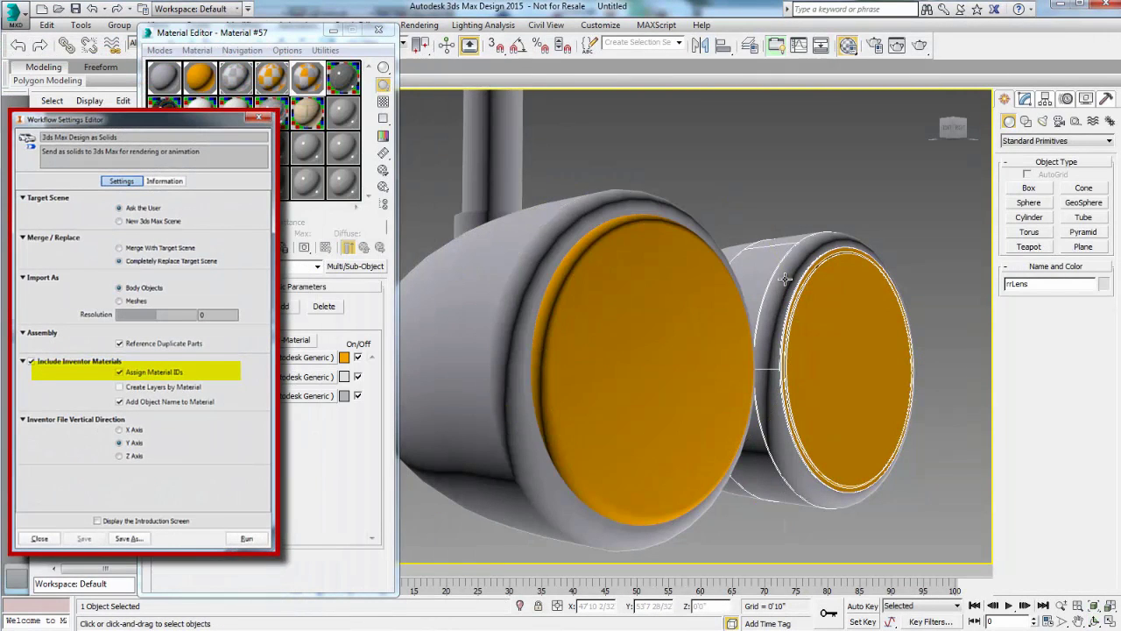
pyautogui.click(1025, 104)
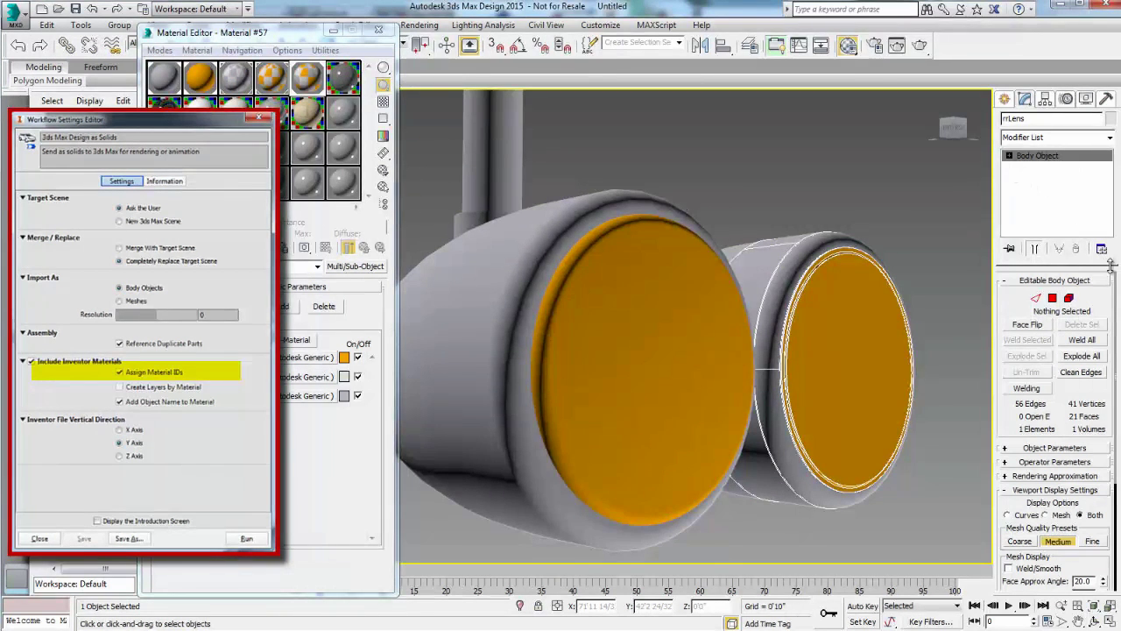
pyautogui.scroll(-2, 1019, 307)
pyautogui.scroll(-3, 1019, 307)
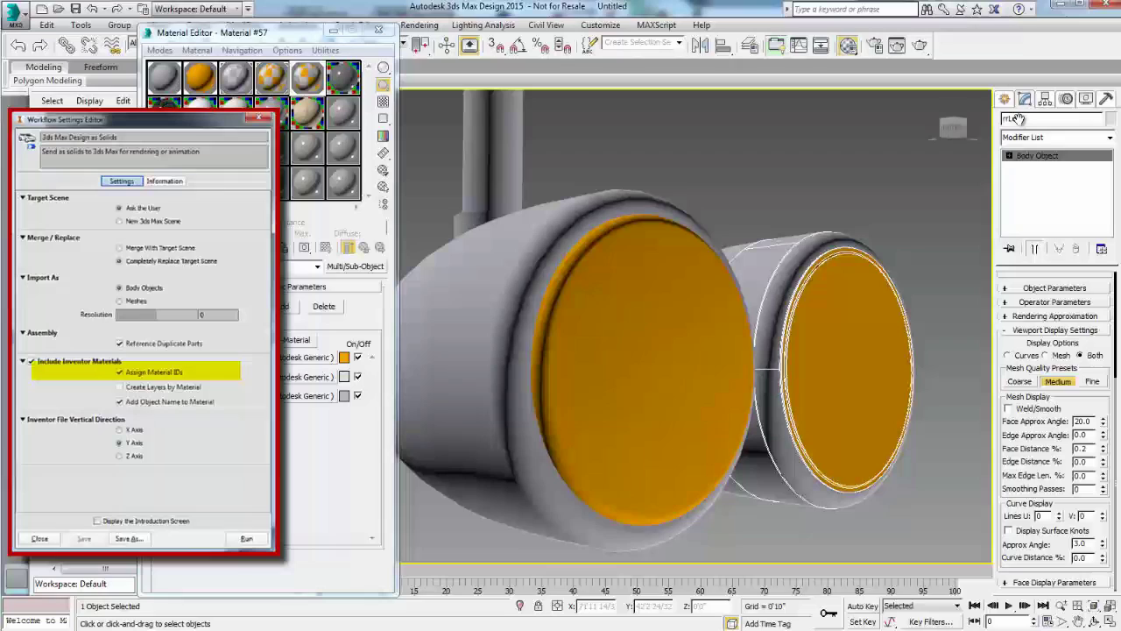
pyautogui.click(1010, 156)
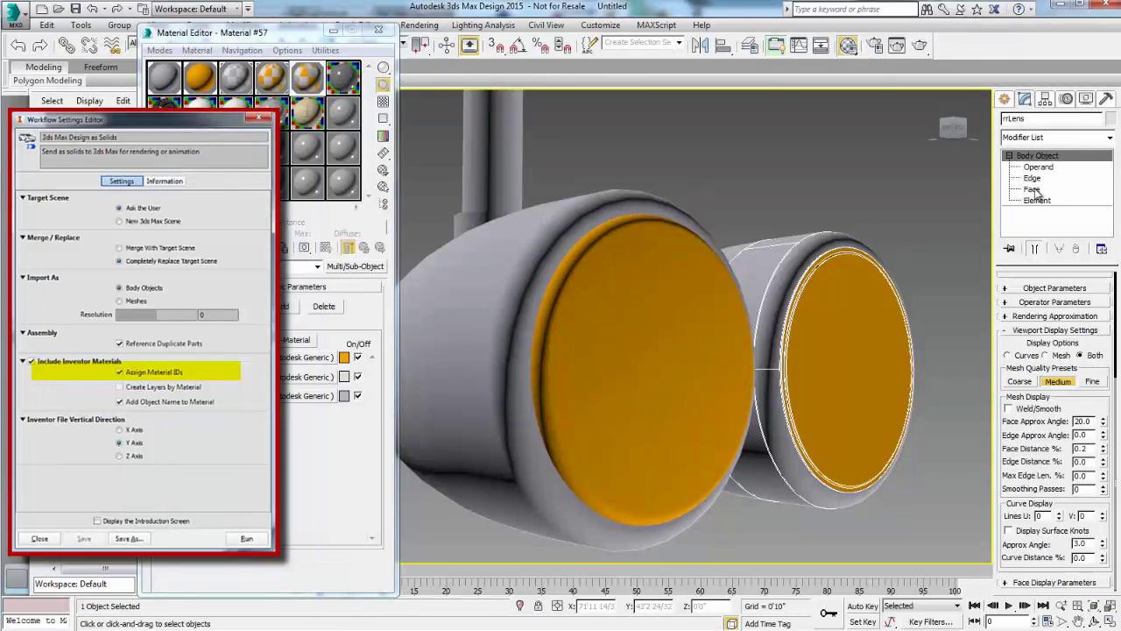
pyautogui.click(1034, 188)
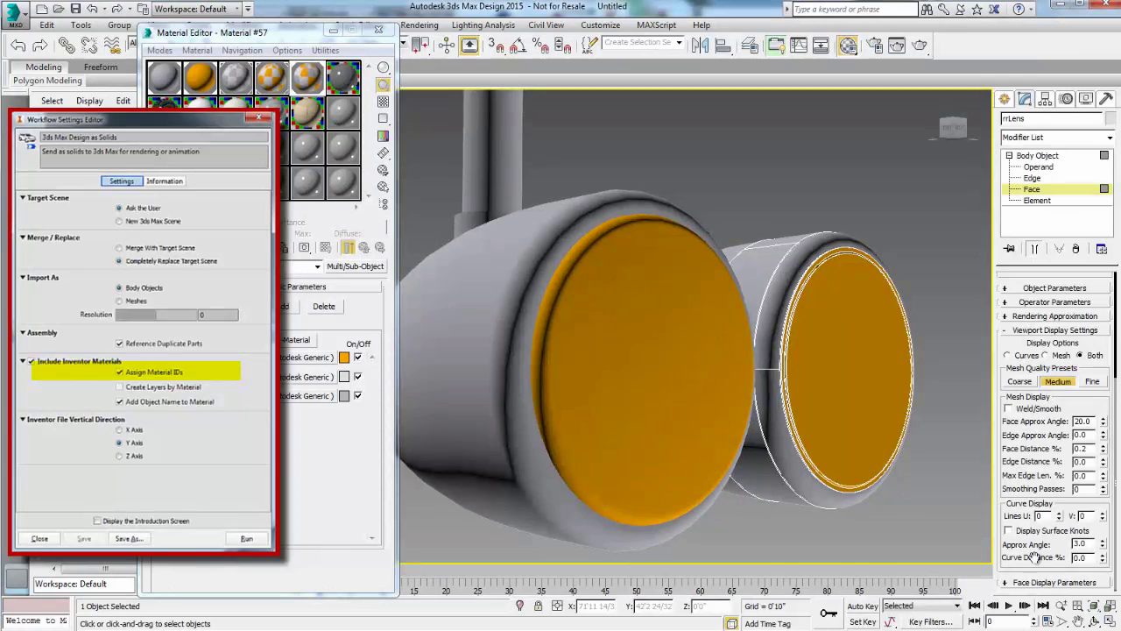
pyautogui.click(1015, 585)
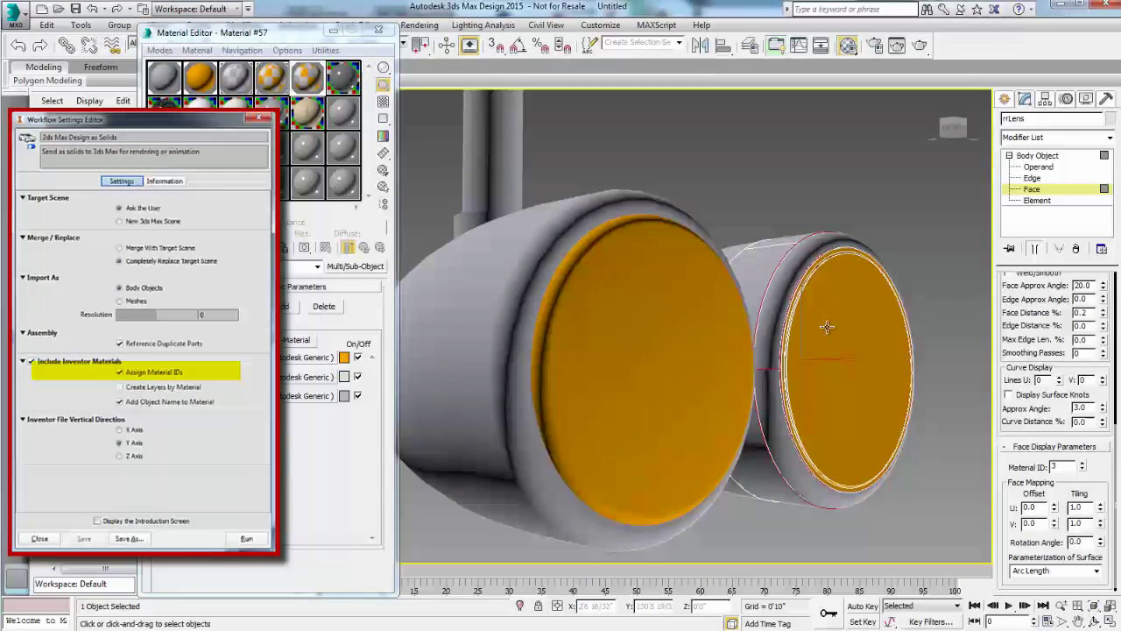
# Step: Confirm the lens face is material ID 1 and the cylinder side ID 3, then return to Body Object
pyautogui.click(827, 326)
pyautogui.click(772, 314)
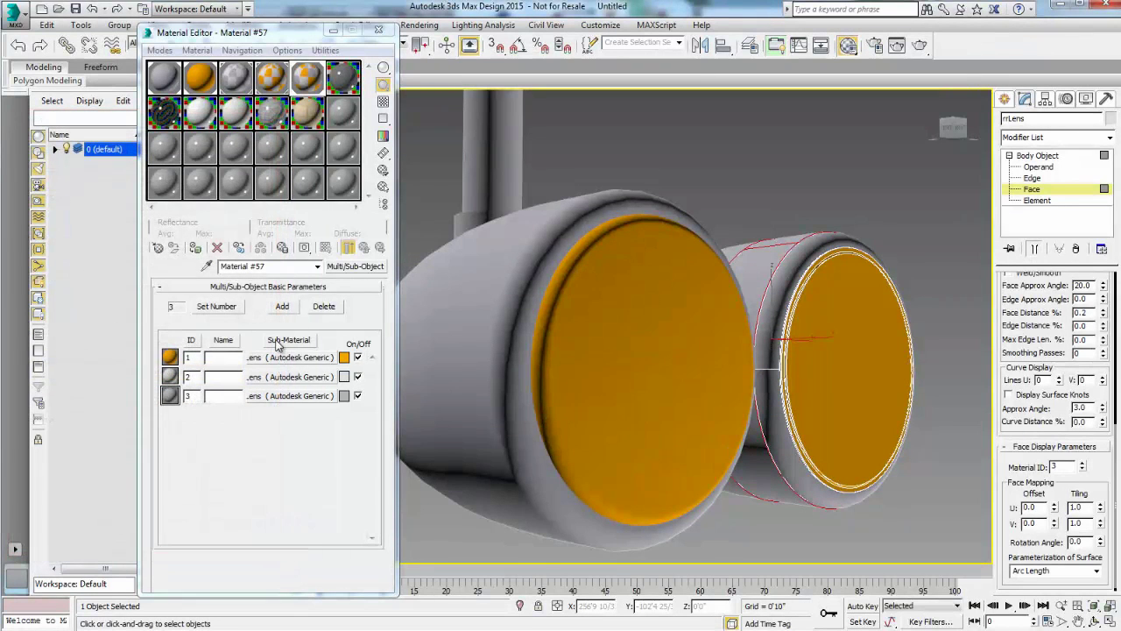
pyautogui.click(845, 351)
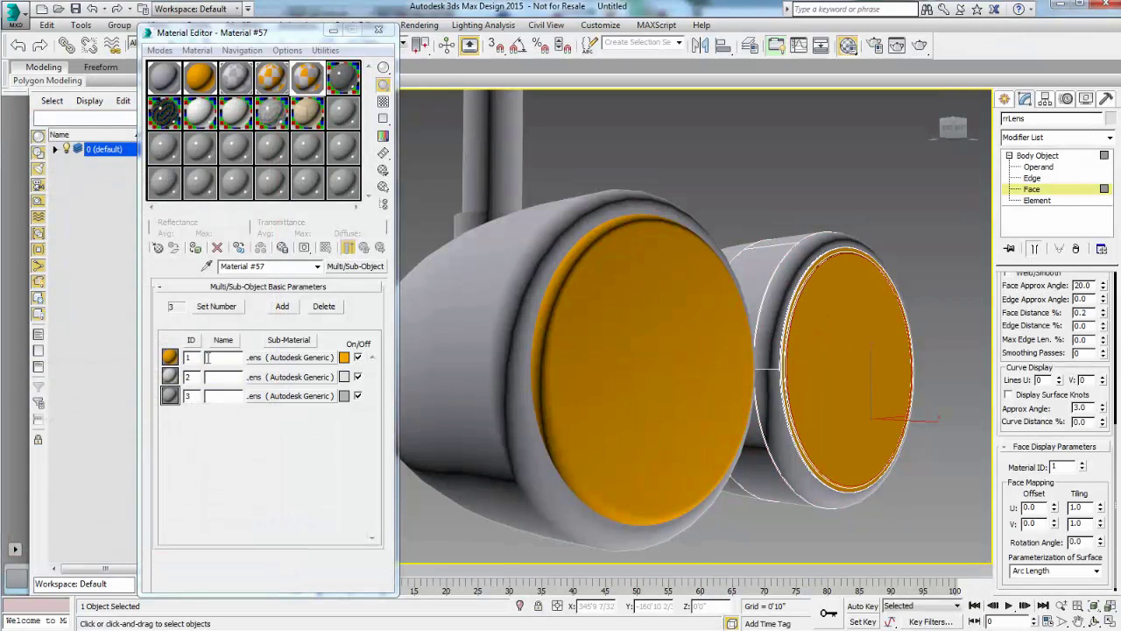
pyautogui.click(776, 289)
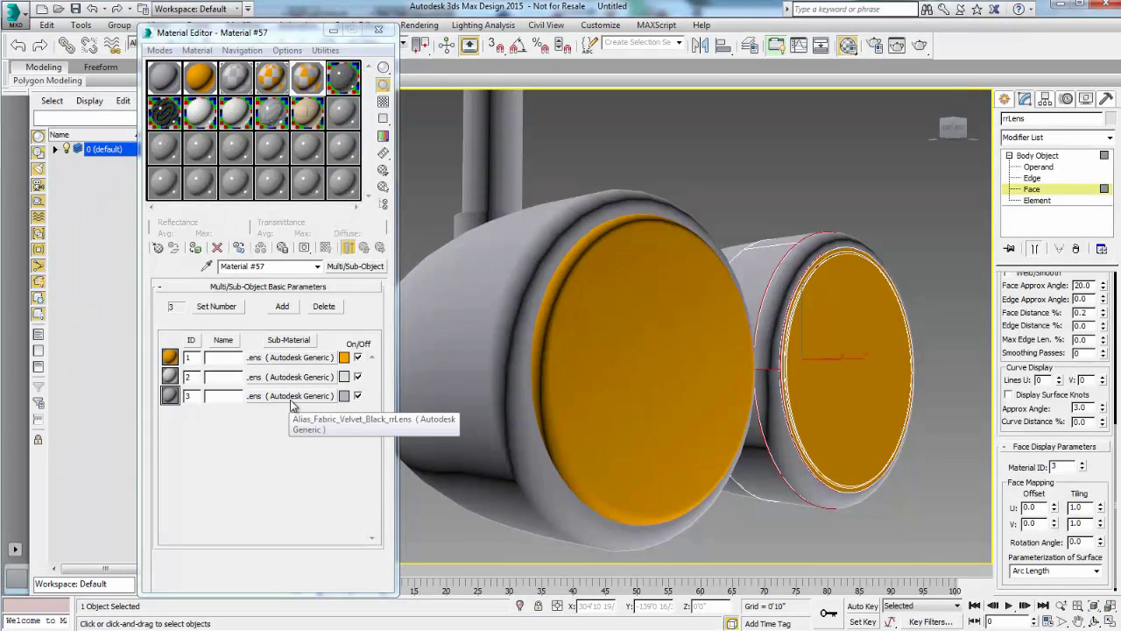
pyautogui.click(1039, 156)
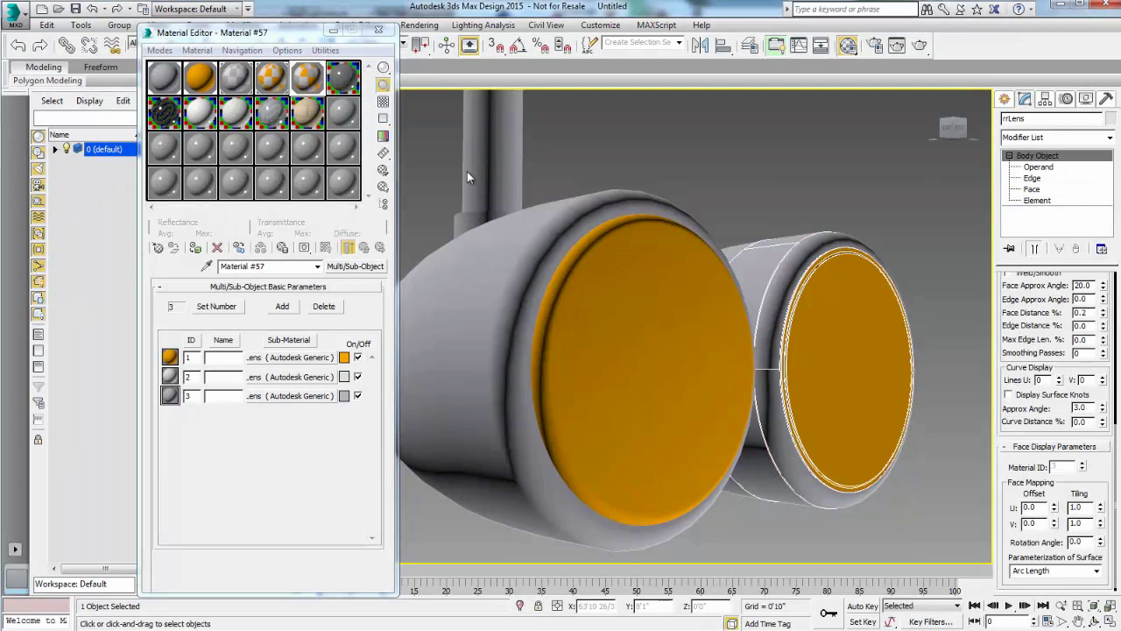
# Step: Close the Material Editor and select the left lens housing
pyautogui.click(377, 30)
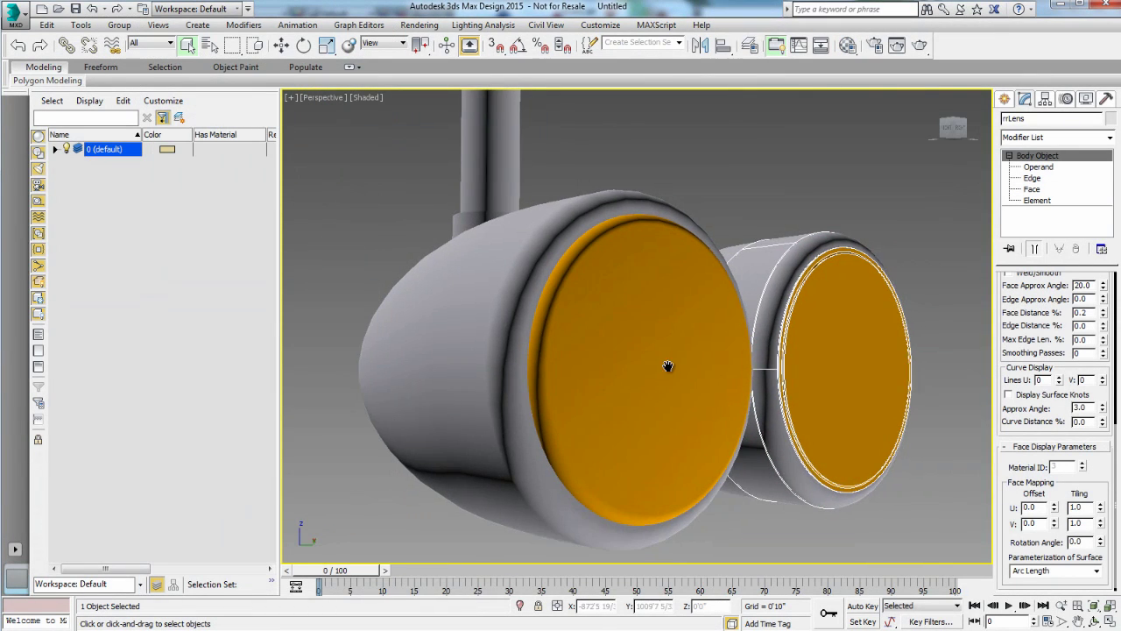
pyautogui.moveTo(668, 368); pyautogui.dragTo(627, 365, button='middle')
pyautogui.scroll(3, 627, 364)
pyautogui.scroll(-3, 566, 298)
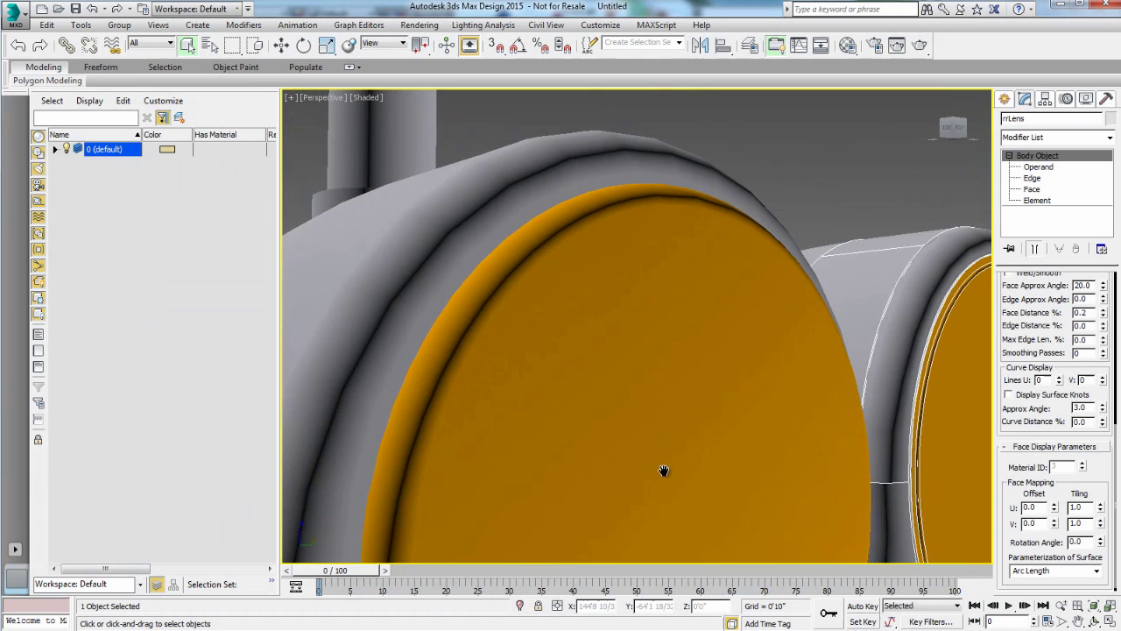
pyautogui.scroll(-1, 663, 408)
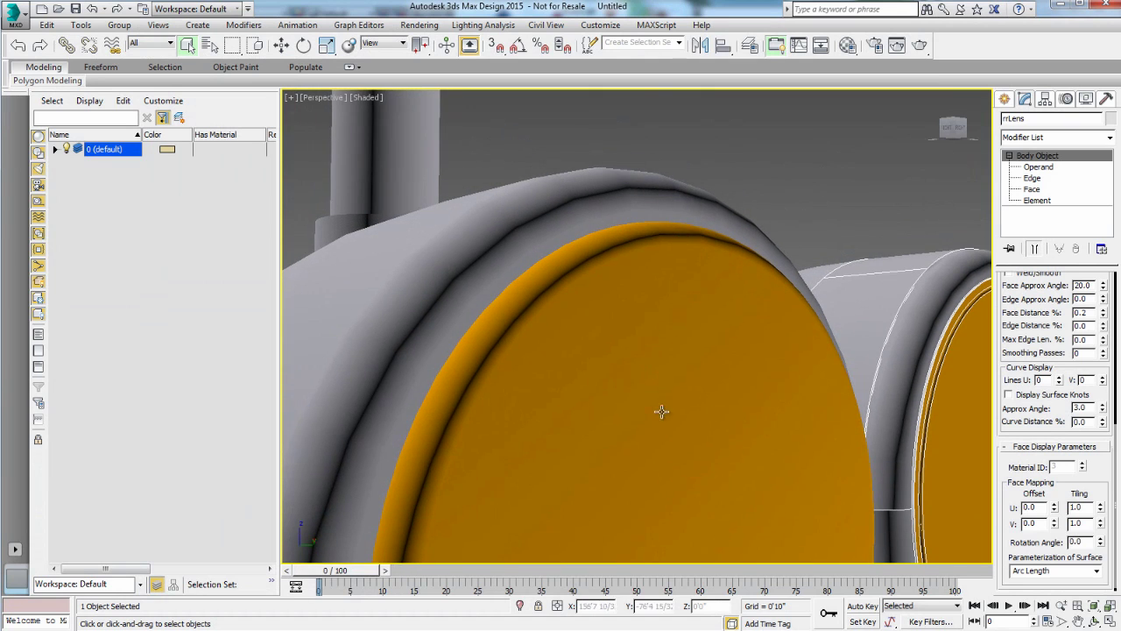
pyautogui.click(760, 238)
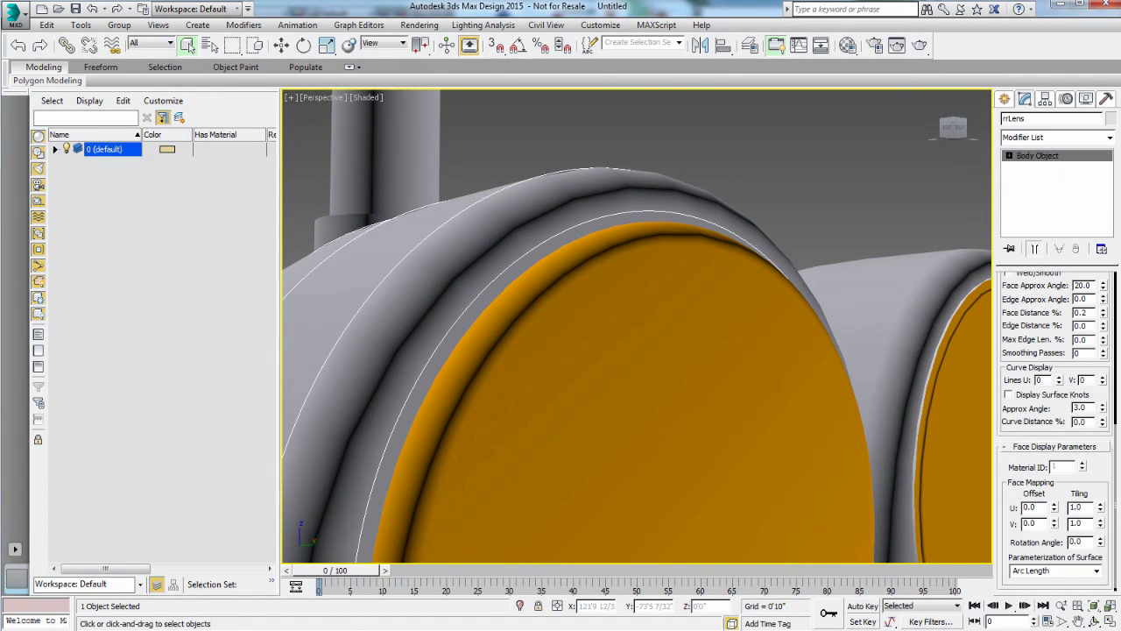
# Step: Cycle the housing through Coarse, Medium and Fine mesh quality presets, ending on Fine
pyautogui.scroll(3, 1092, 471)
pyautogui.scroll(3, 1092, 471)
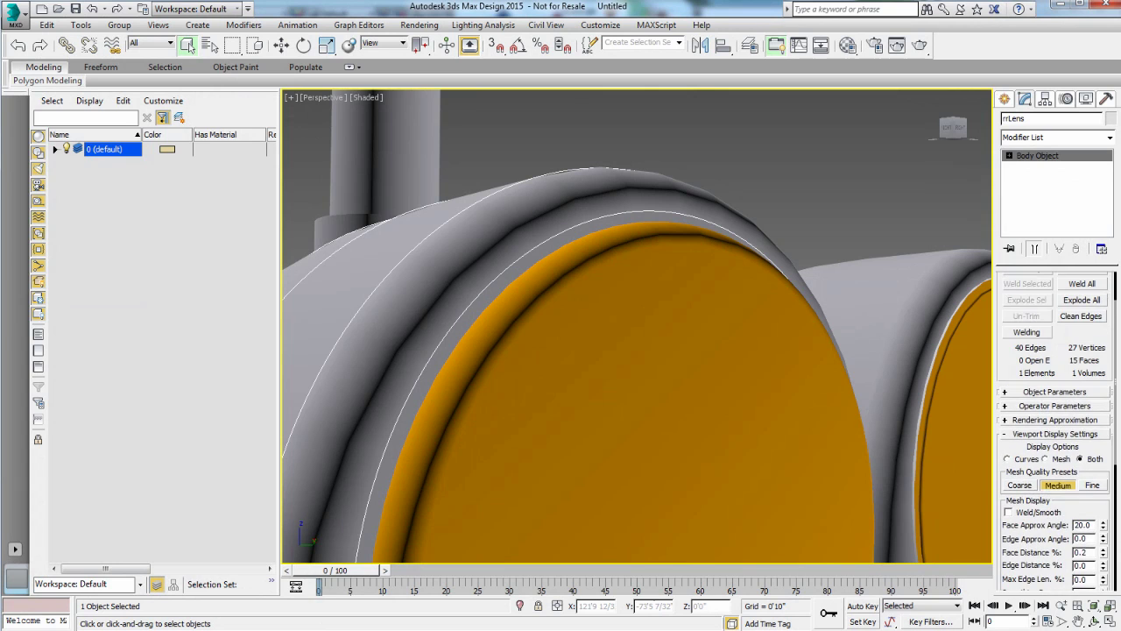
pyautogui.click(1019, 484)
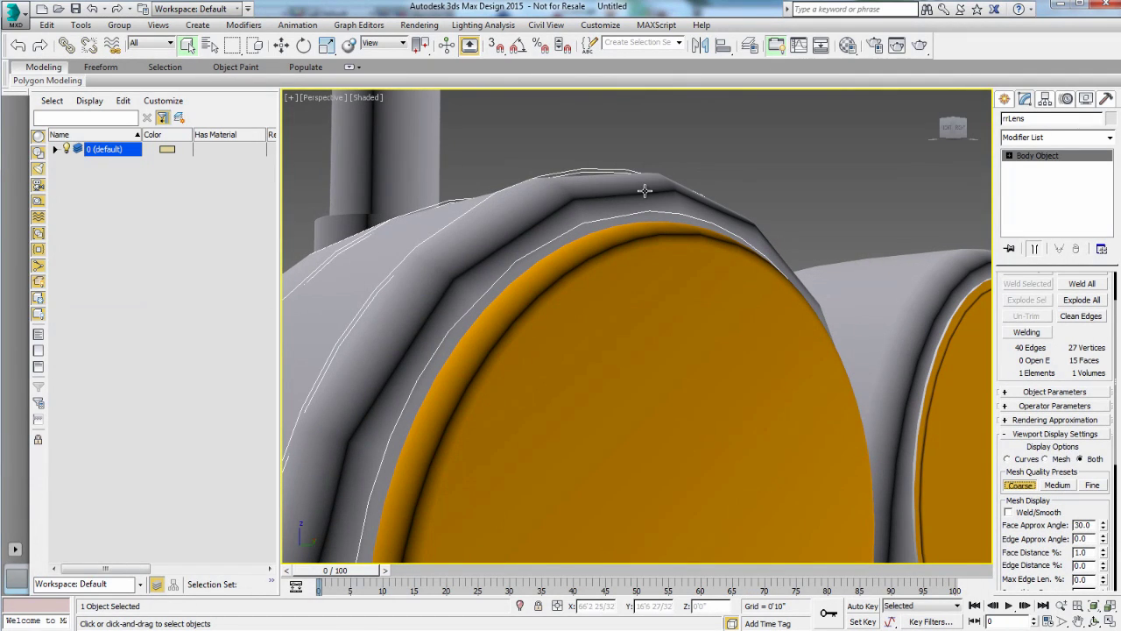
pyautogui.click(1058, 485)
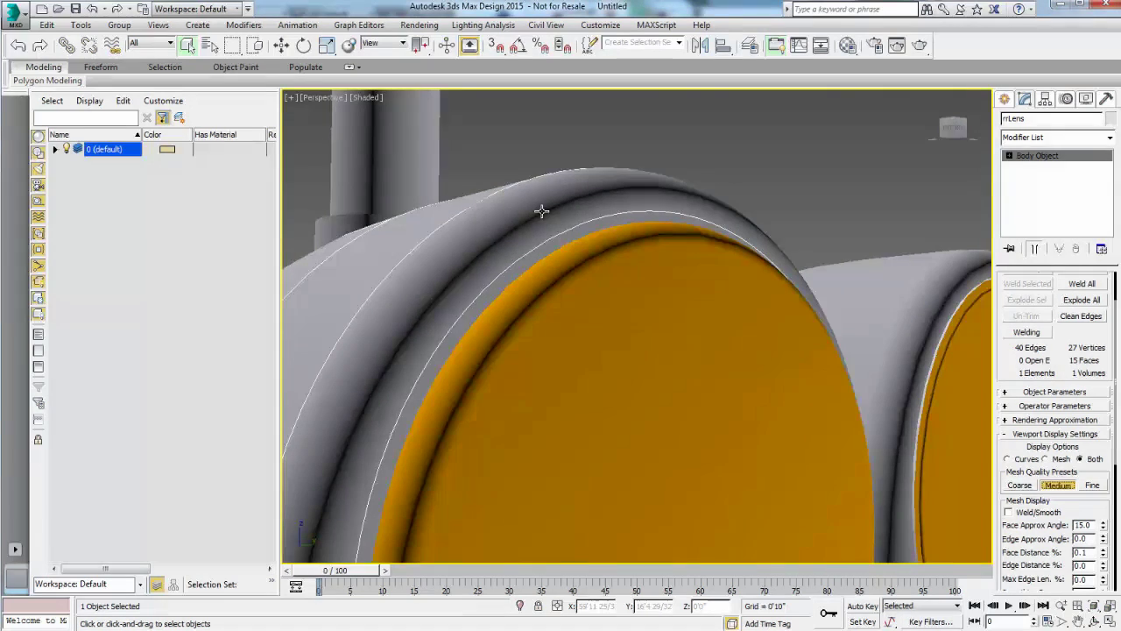
pyautogui.click(1095, 485)
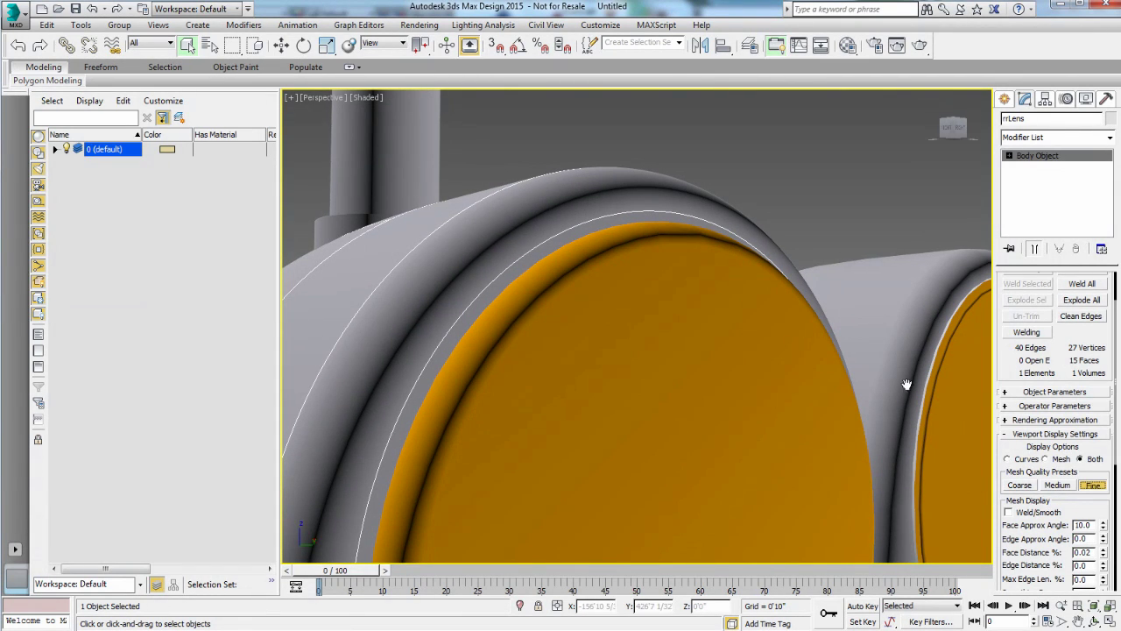
pyautogui.click(1065, 487)
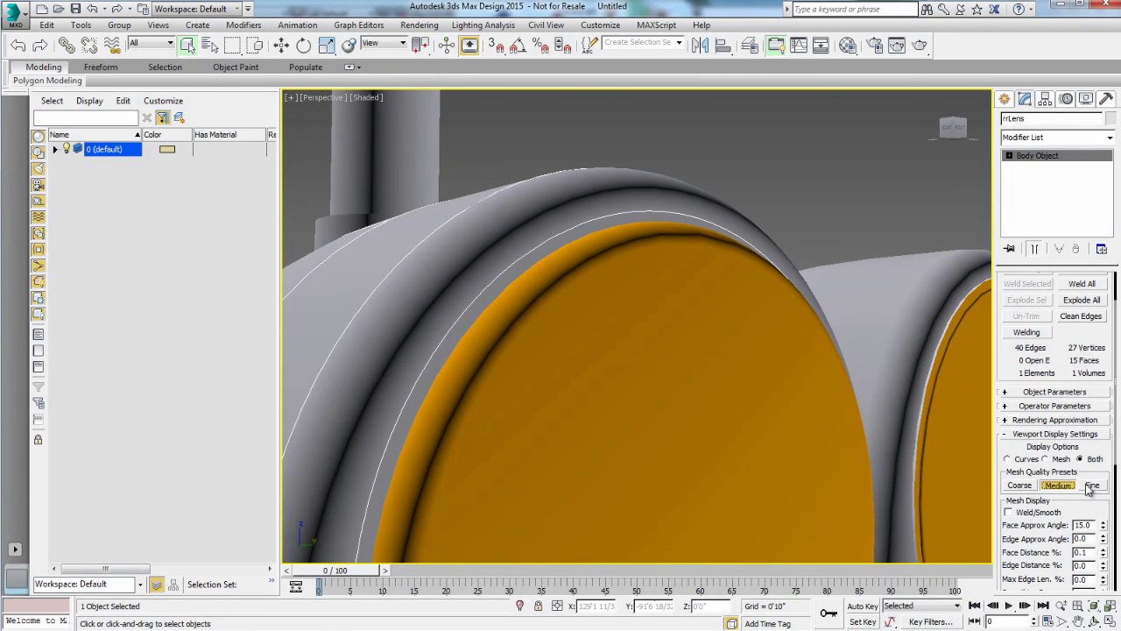
pyautogui.click(1092, 485)
# Step: Trial-convert the housing to Editable Poly at Fine, then at Medium quality, undoing each conversion
pyautogui.rightClick(594, 178)
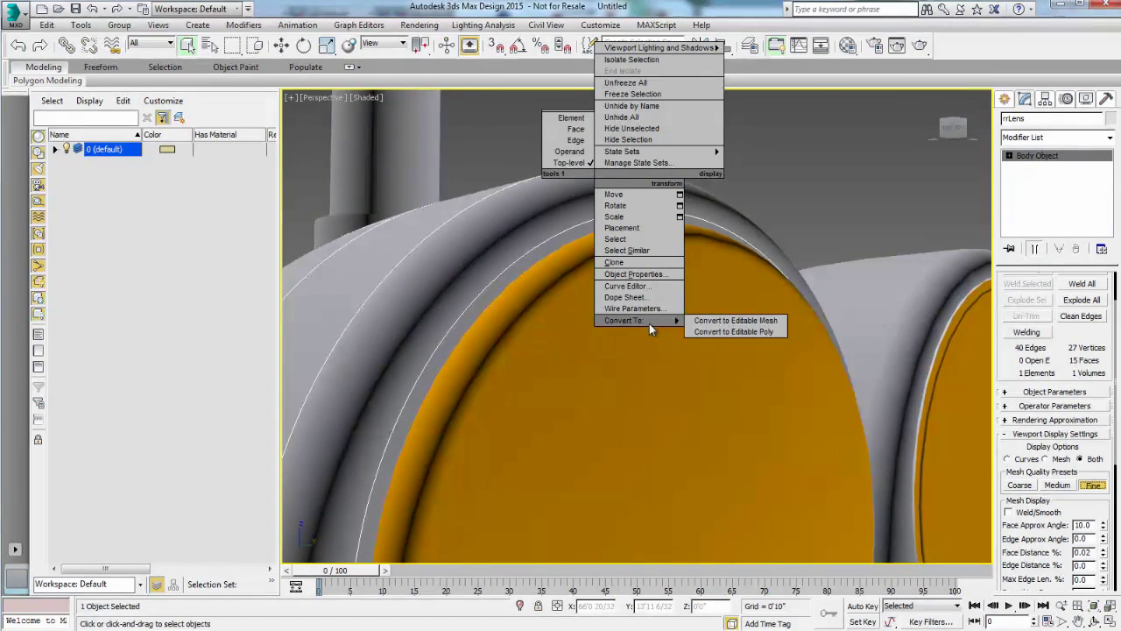
pyautogui.moveTo(624, 319)
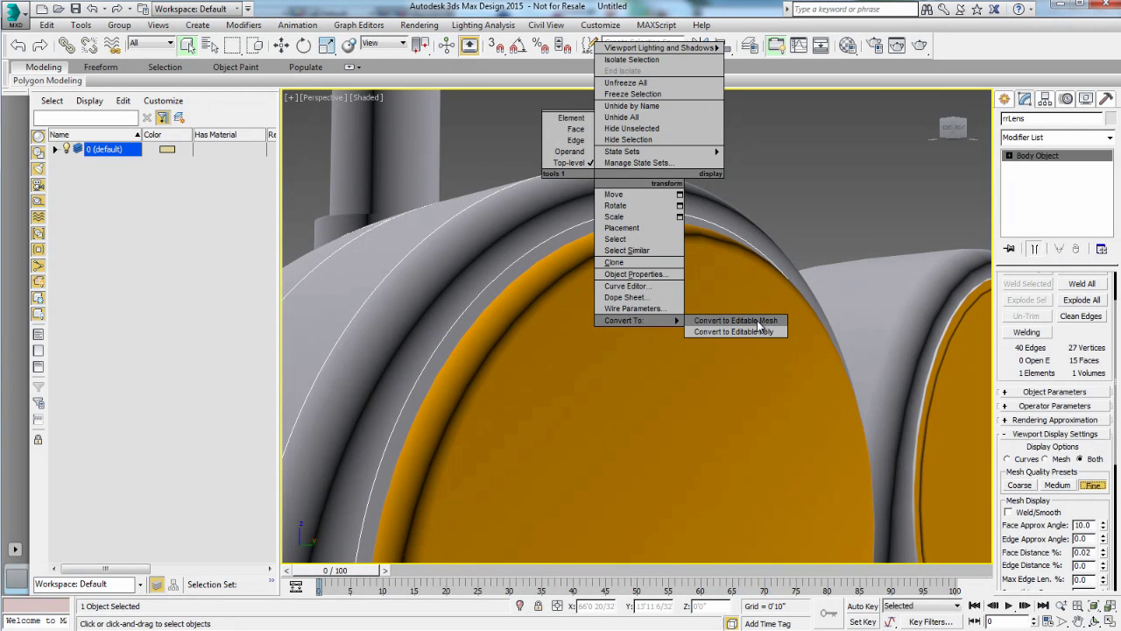
pyautogui.click(758, 333)
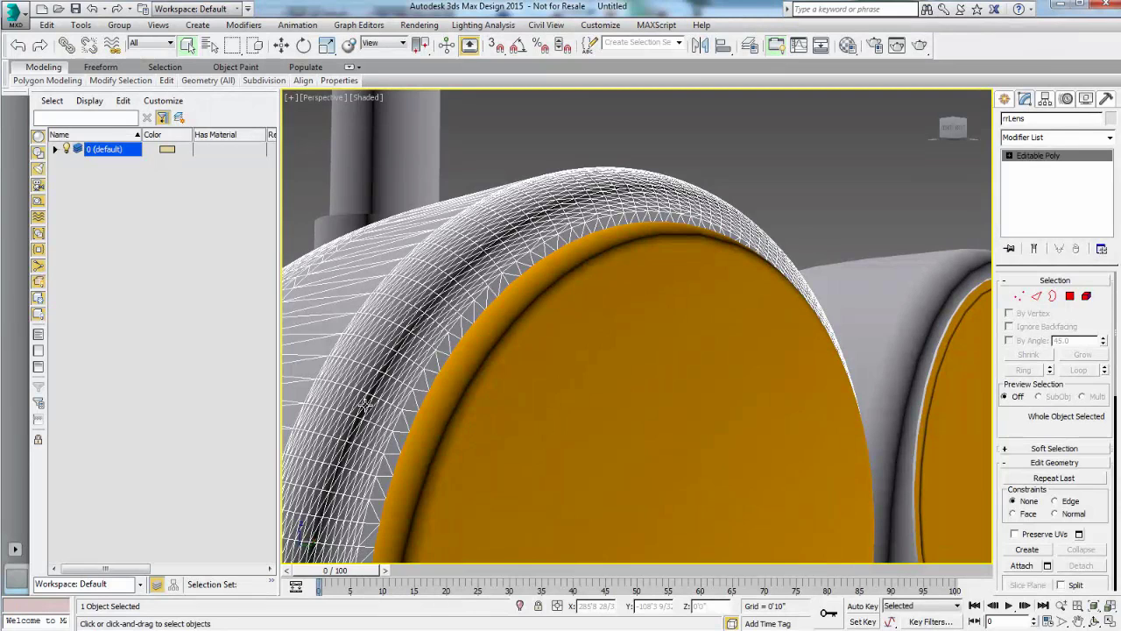
pyautogui.hotkey('ctrl', 'z')
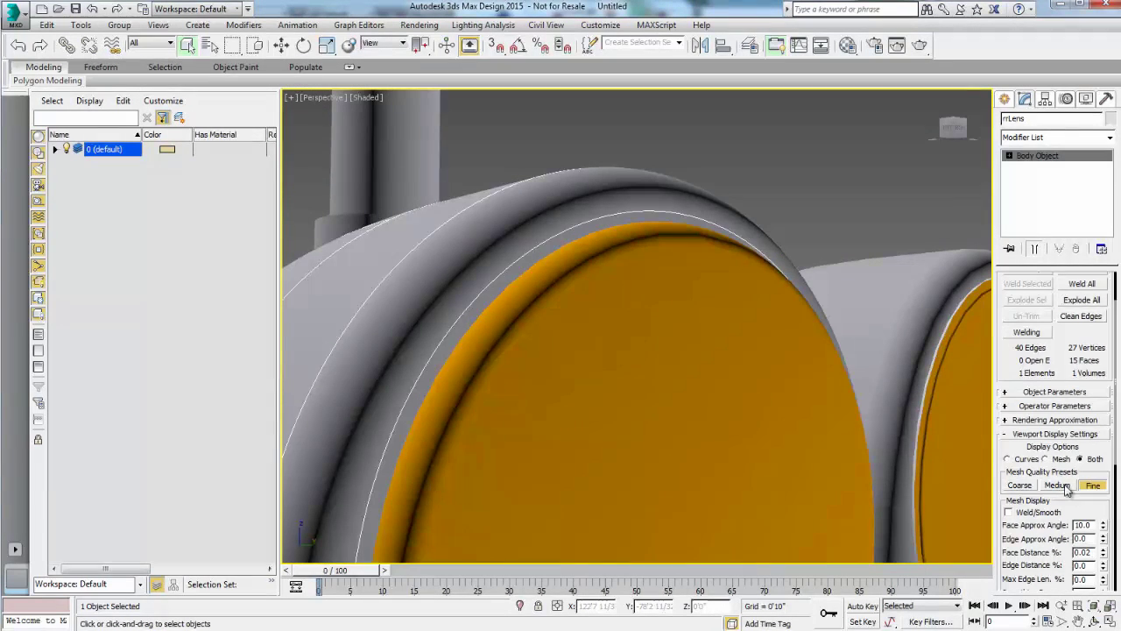
pyautogui.click(1060, 485)
pyautogui.rightClick(582, 193)
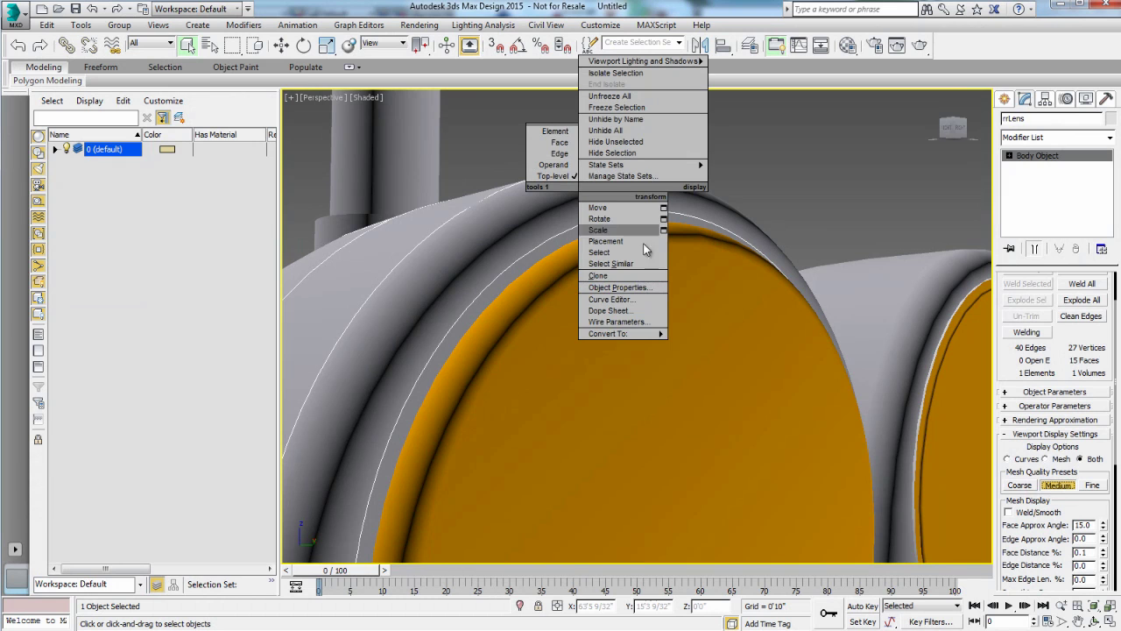
pyautogui.moveTo(608, 333)
pyautogui.click(718, 347)
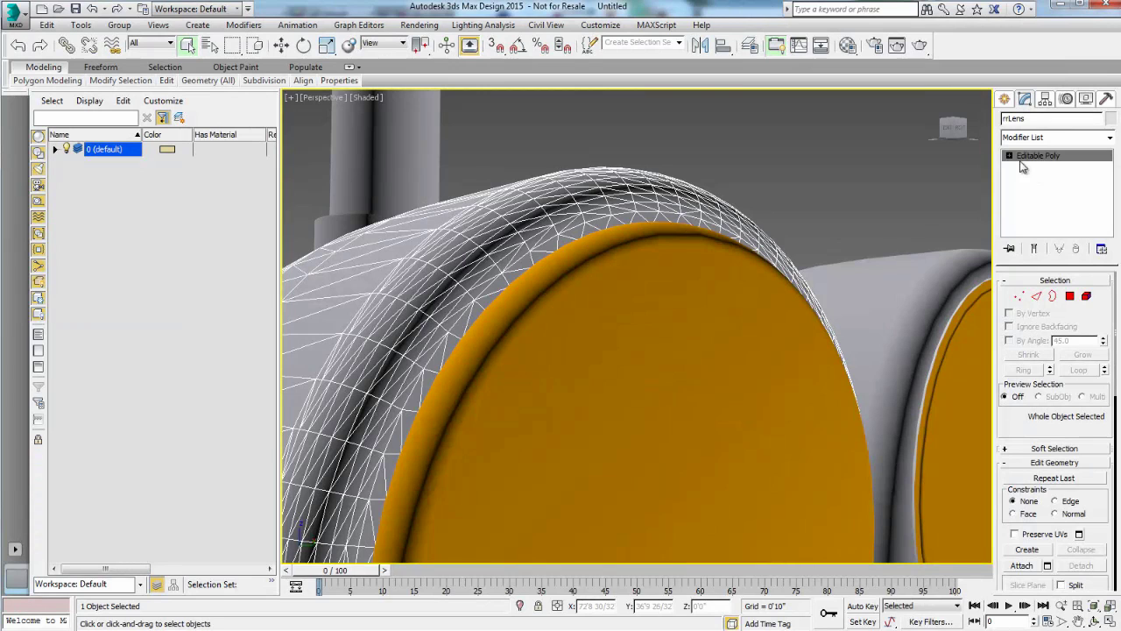
pyautogui.hotkey('ctrl', 'z')
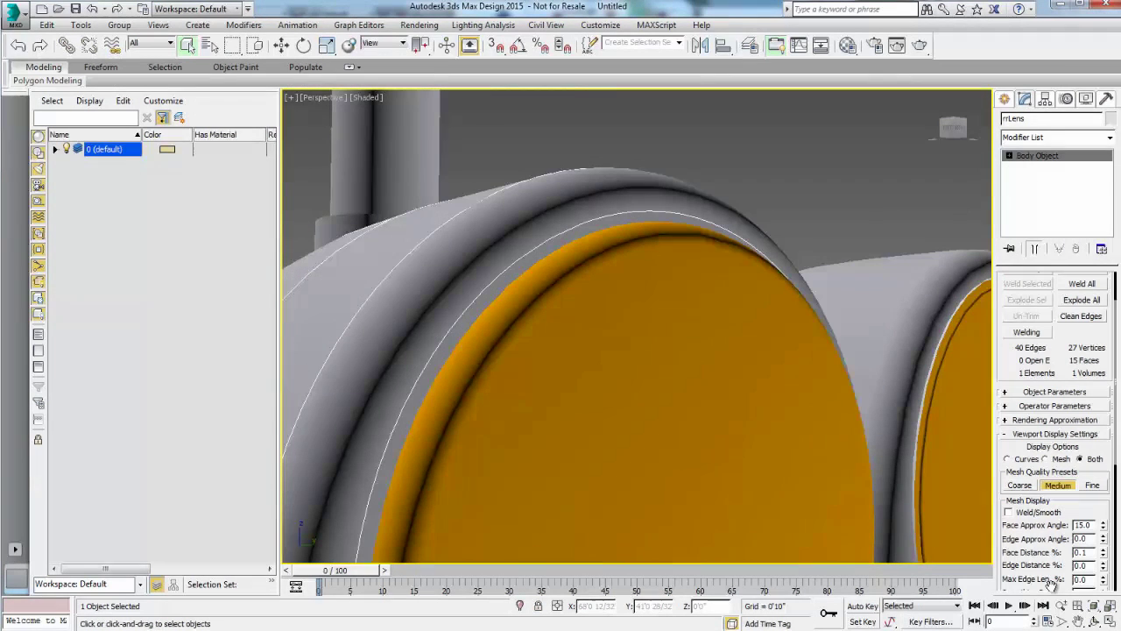
# Step: Trial-convert at Coarse and undo, then convert the Fine-quality housing to Editable Poly
pyautogui.click(1023, 486)
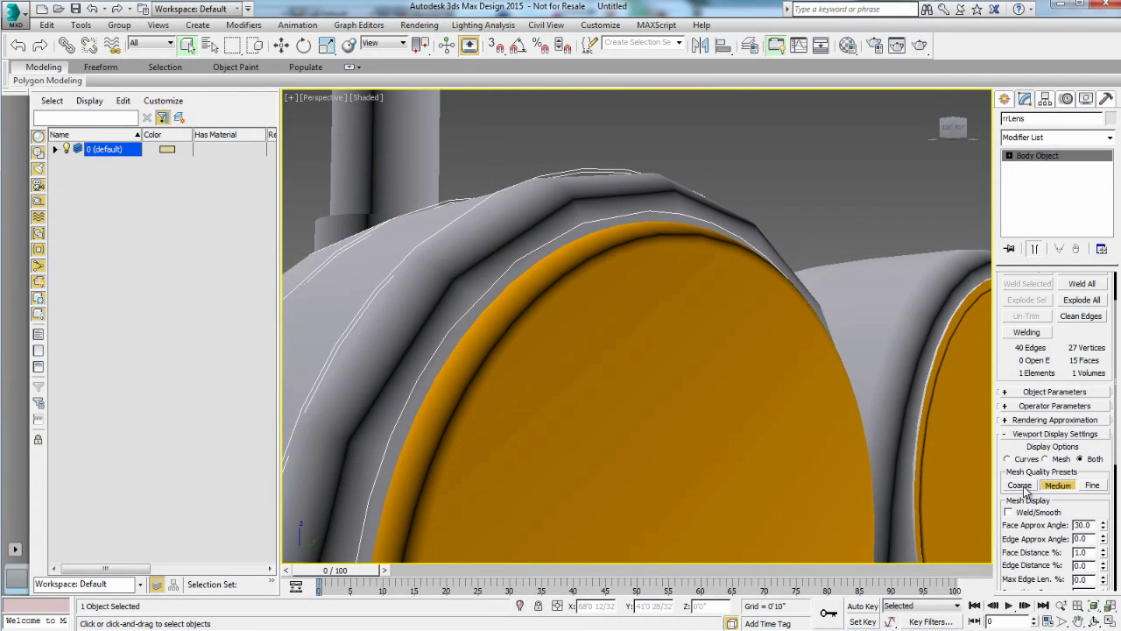
pyautogui.rightClick(604, 192)
pyautogui.click(747, 344)
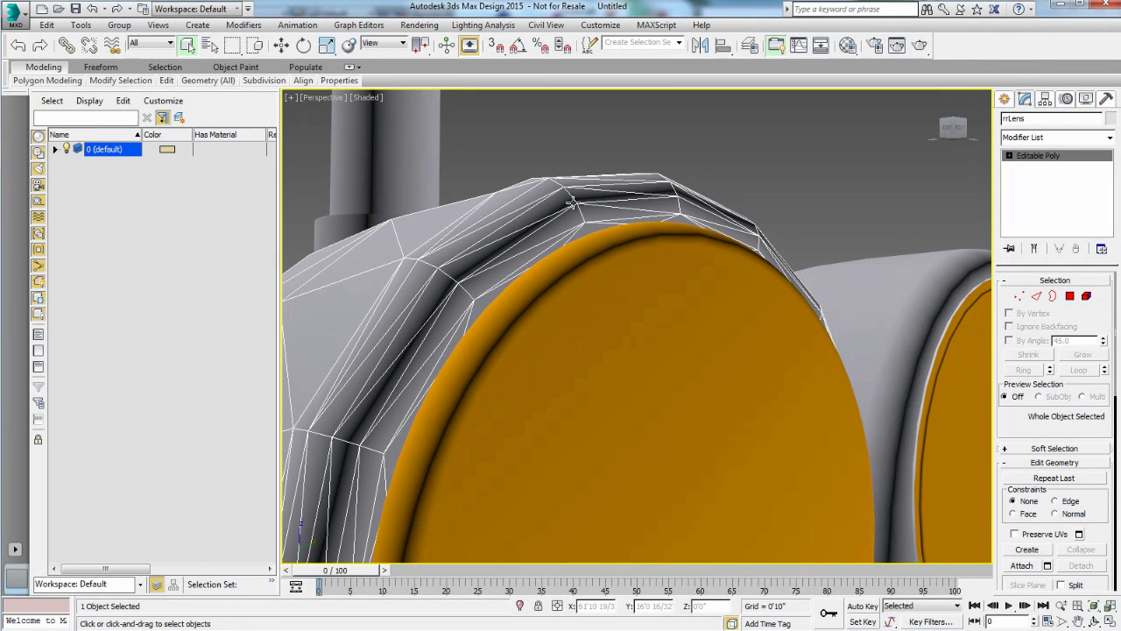
pyautogui.hotkey('ctrl', 'z')
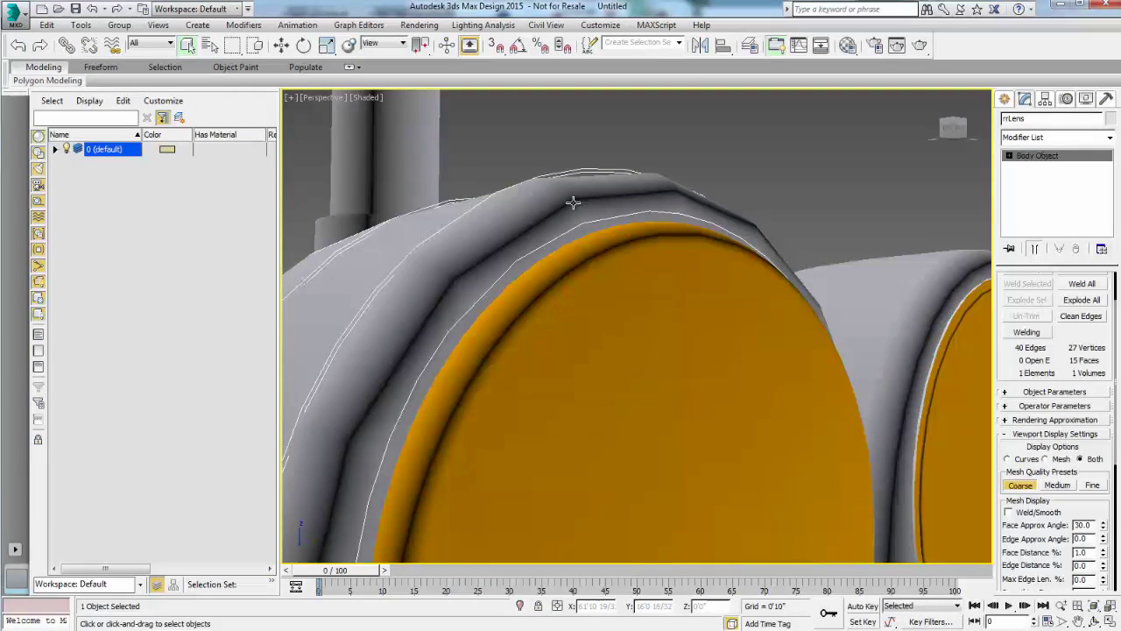
pyautogui.click(1092, 484)
pyautogui.rightClick(549, 206)
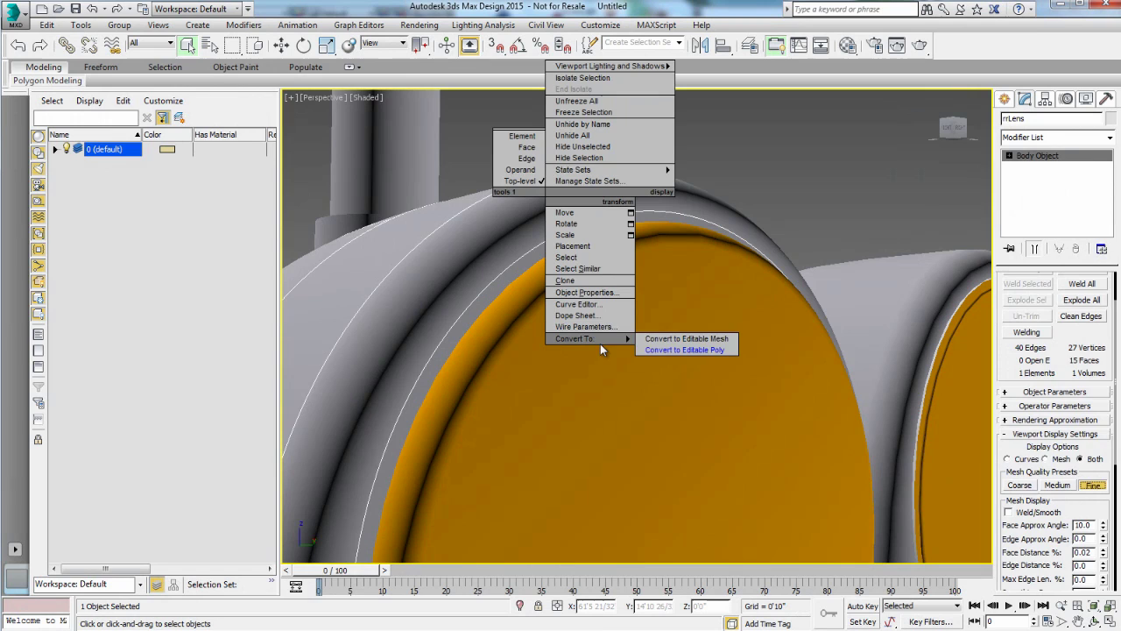
pyautogui.click(683, 352)
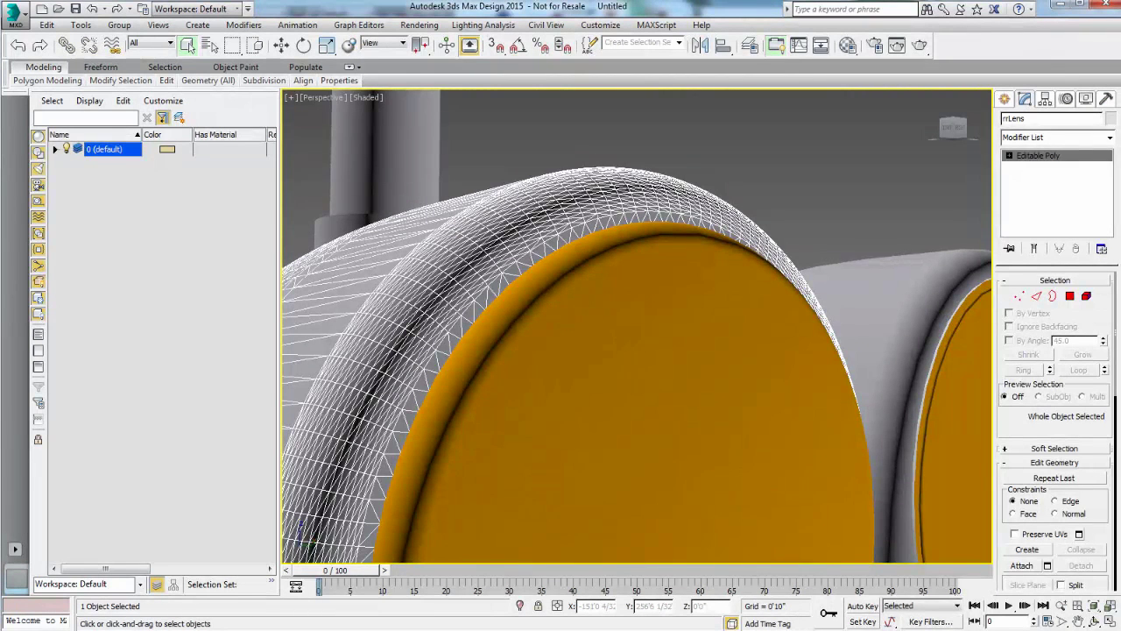